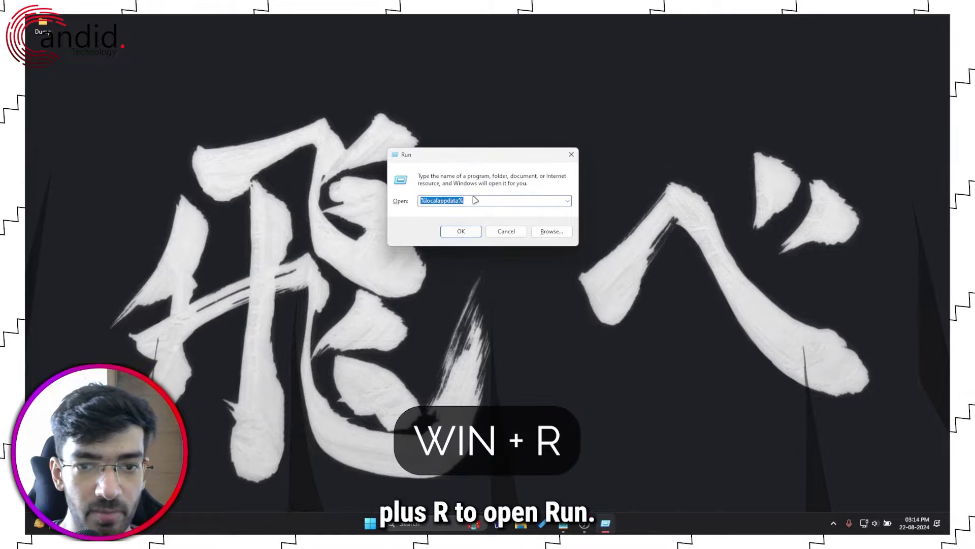
Step: Run %appdata% to open the AppData Roaming folder
left_click(475, 200)
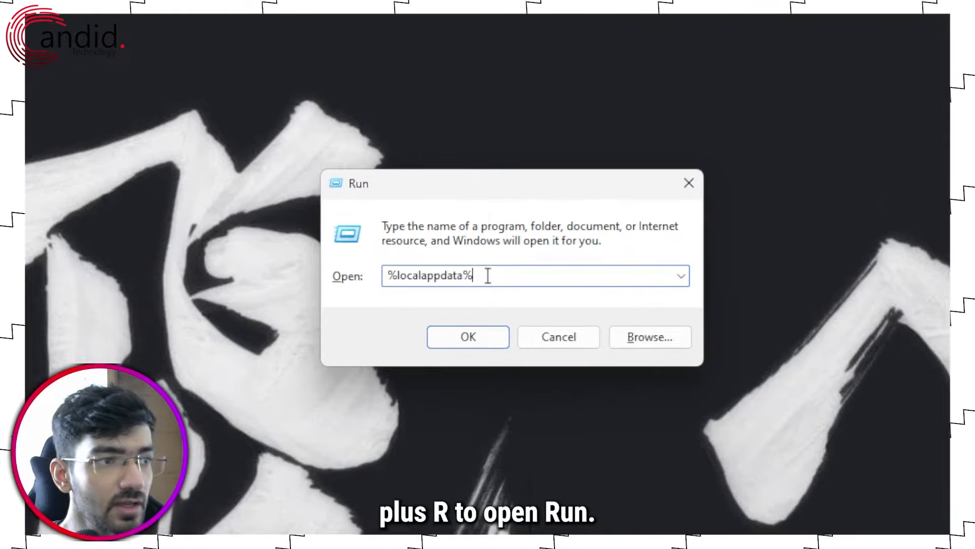
key("BackSpace")
key("BackSpace")
key("BackSpace")
key("BackSpace")
key("BackSpace")
key("BackSpace")
key("BackSpace")
key("BackSpace")
key("BackSpace")
key("BackSpace")
key("BackSpace")
key("BackSpace")
key("BackSpace")
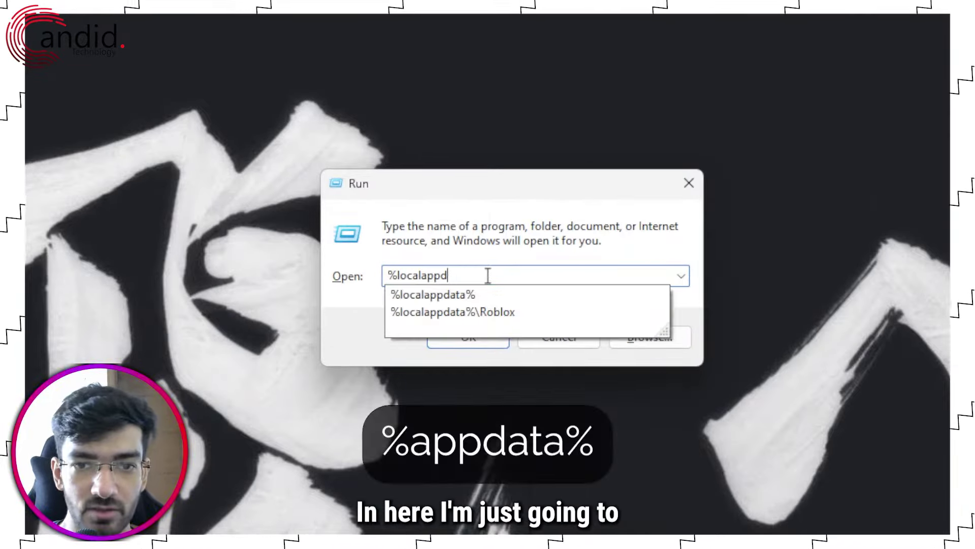
key("Down")
key("Return")
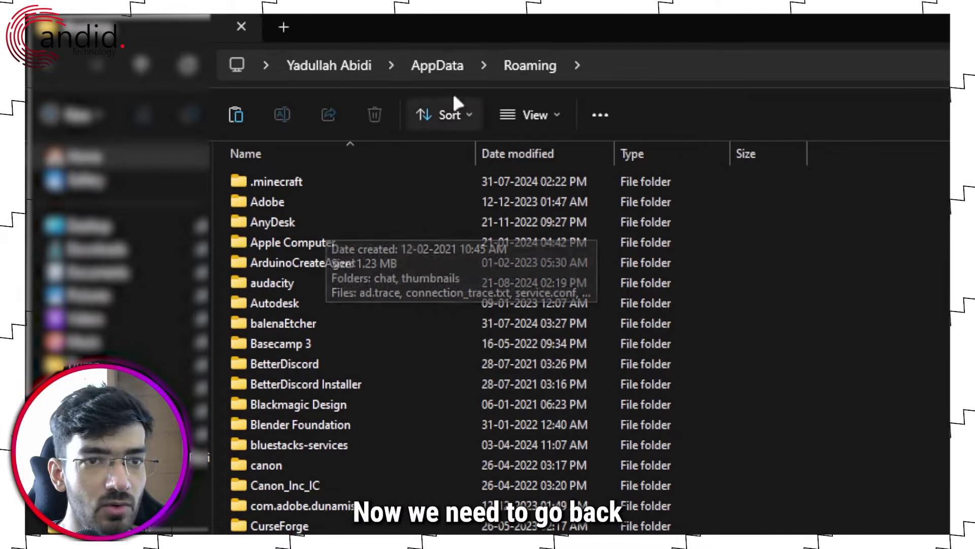
Step: Go up to AppData and open the EpicGamesLauncher folder inside Local
left_click(437, 67)
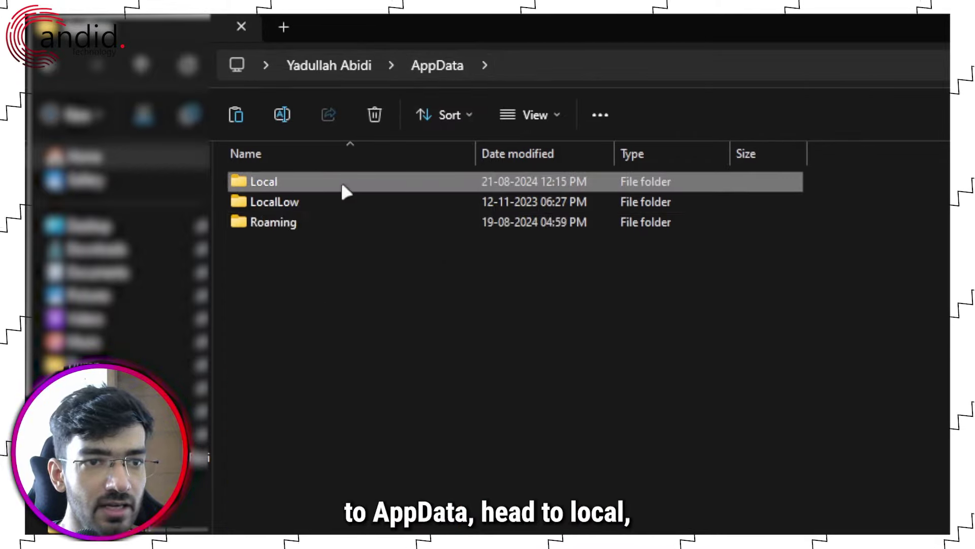
double_click(346, 192)
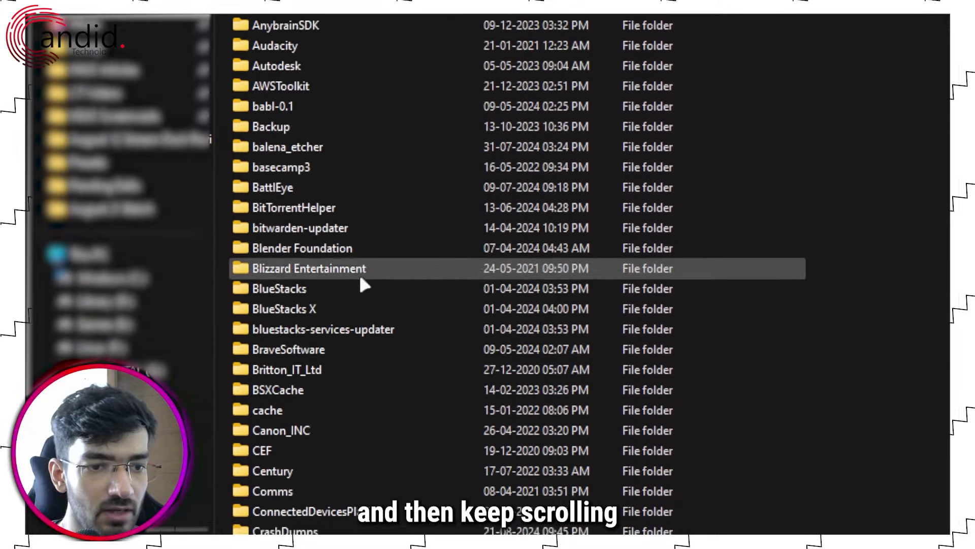
scroll(358, 321, "down", 9)
scroll(357, 259, "down", 3)
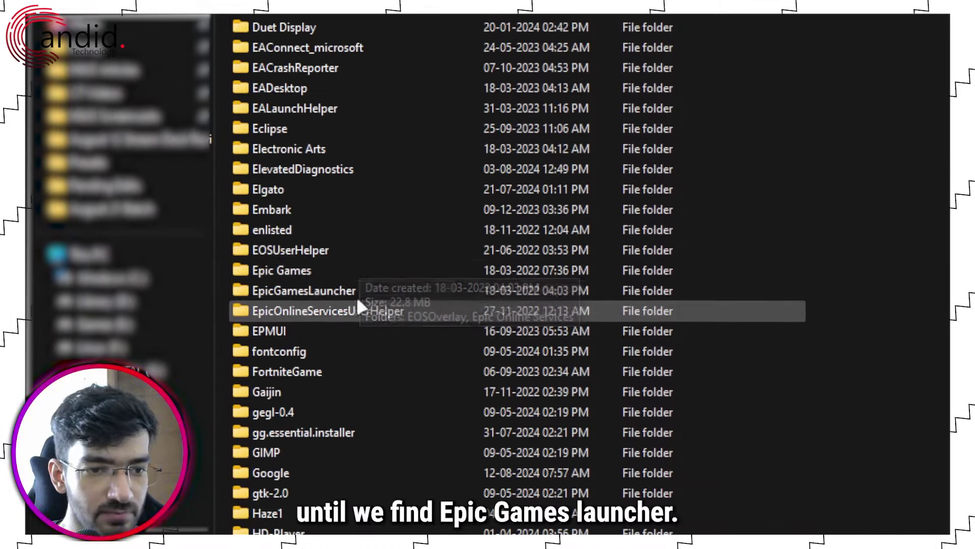
double_click(368, 291)
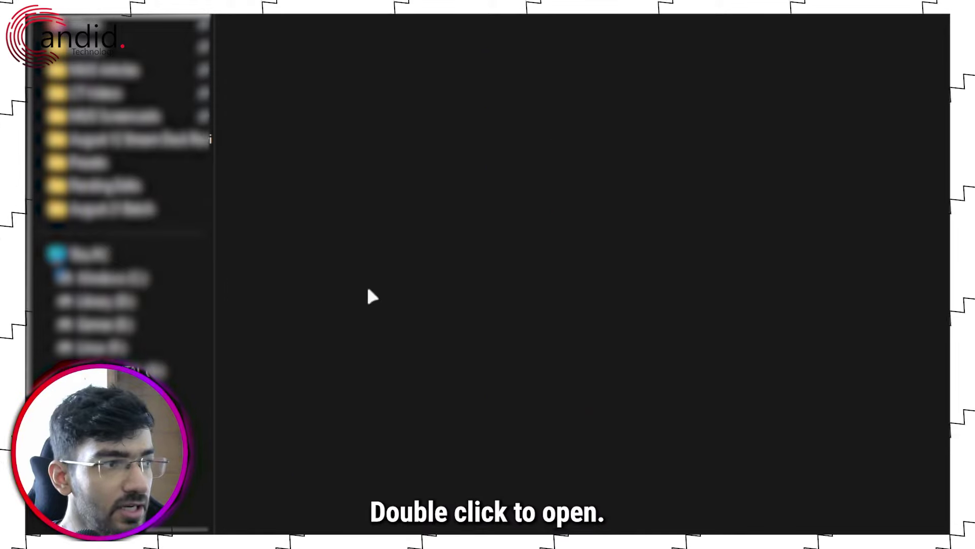
Step: Open the Saved\Config\Windows subfolder of EpicGamesLauncher
double_click(354, 209)
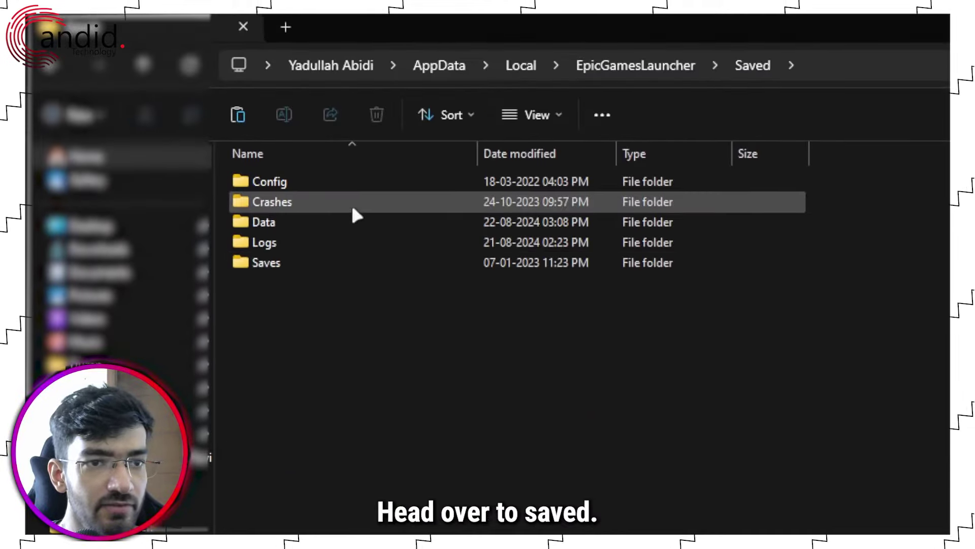
double_click(364, 183)
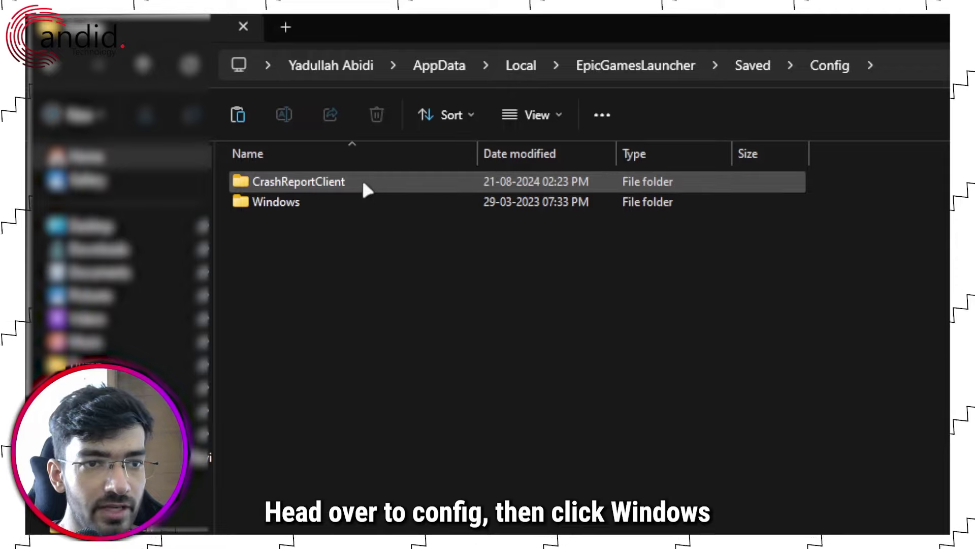
double_click(353, 202)
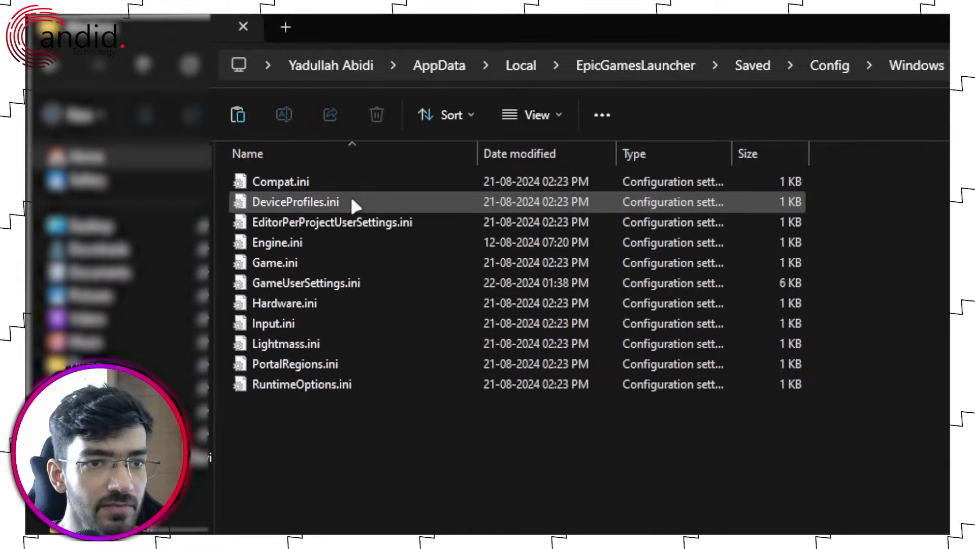
Step: Open Engine.ini in Notepad and reposition its window over the empty area beside the file list
right_click(354, 250)
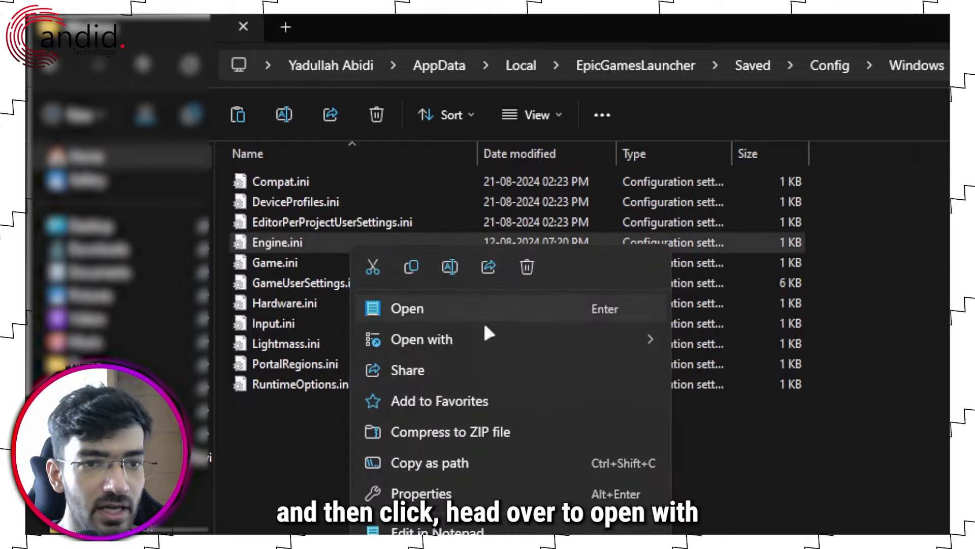
mouse_move(492, 337)
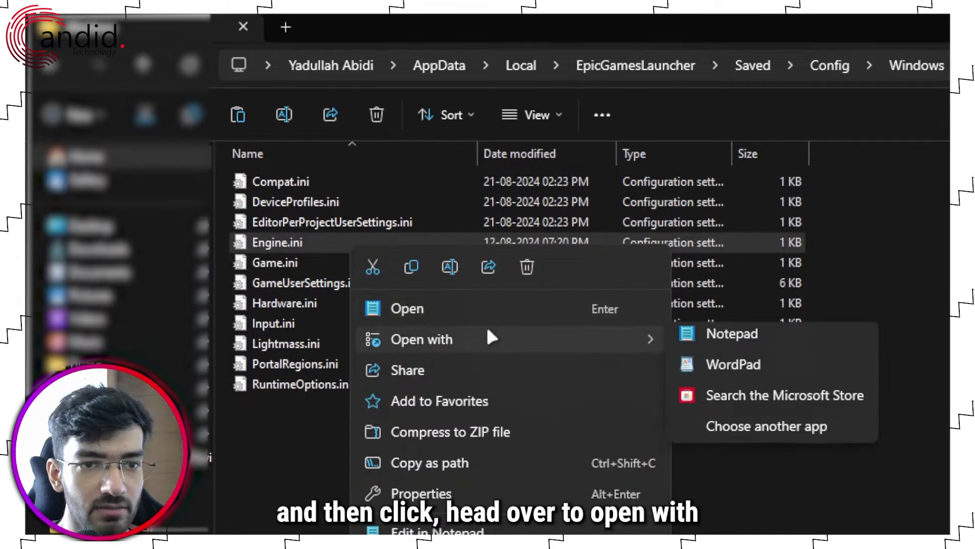
left_click(750, 354)
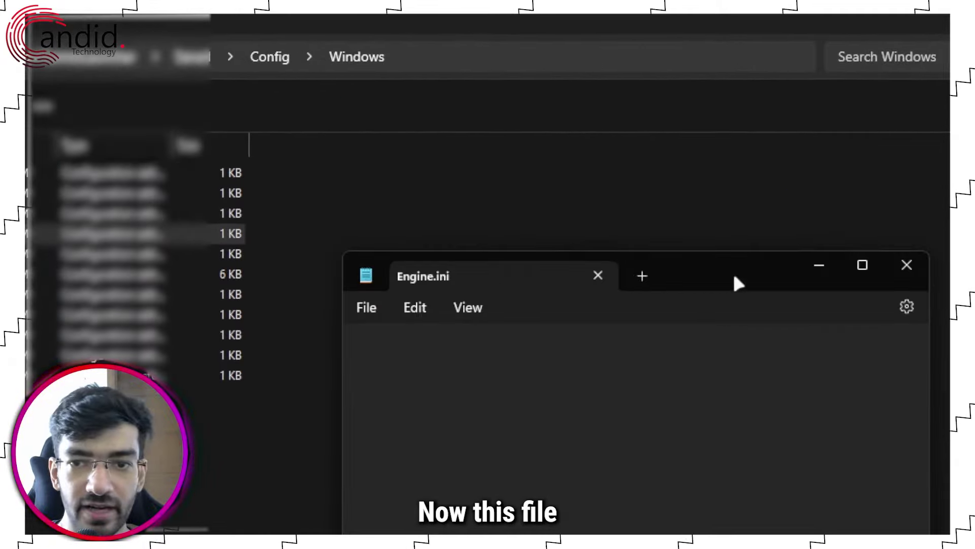
left_click_drag(734, 277, 645, 148)
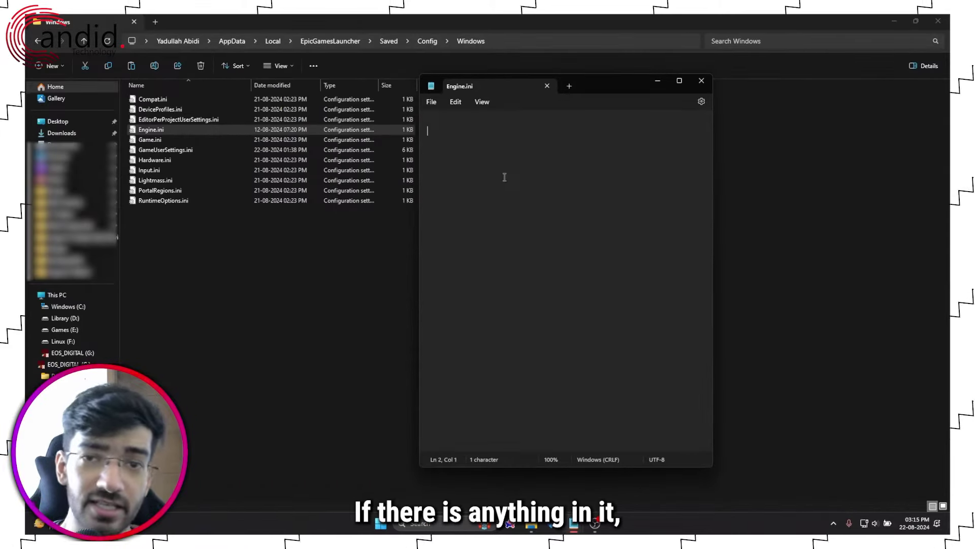
Step: Clear Engine.ini and insert the custom code with an [HTTP] section of four timeouts at 10 and a [Portal.BuildPatch] section
key("BackSpace")
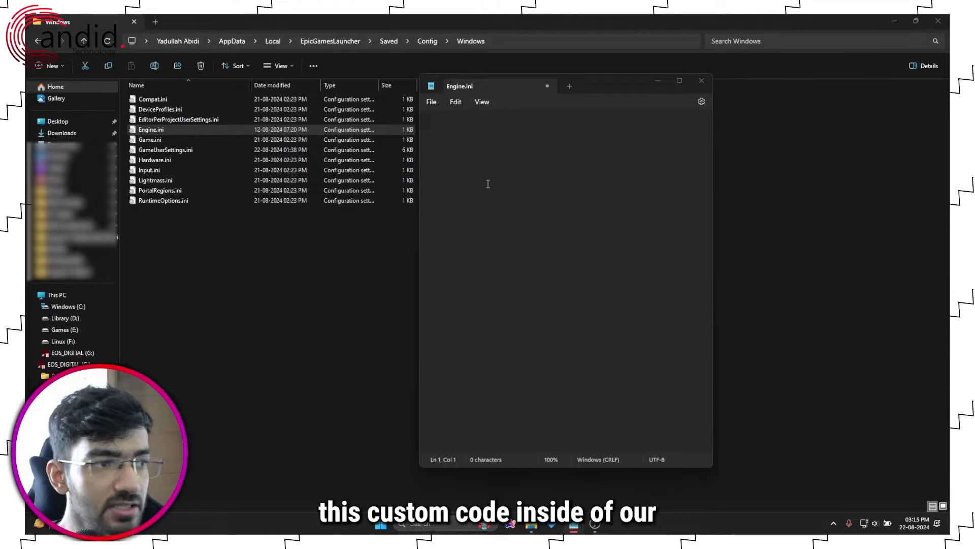
left_click(437, 137)
type("[HTTP] HttpTimeout=10 HttpConnectionTimeout=10 HttpReceiveTimeout=10 HttpSendTimeout=10 [Portal.BuildPatch] ChunkDownloads=3 ChunkRetries=20 RetryTime=0.5")
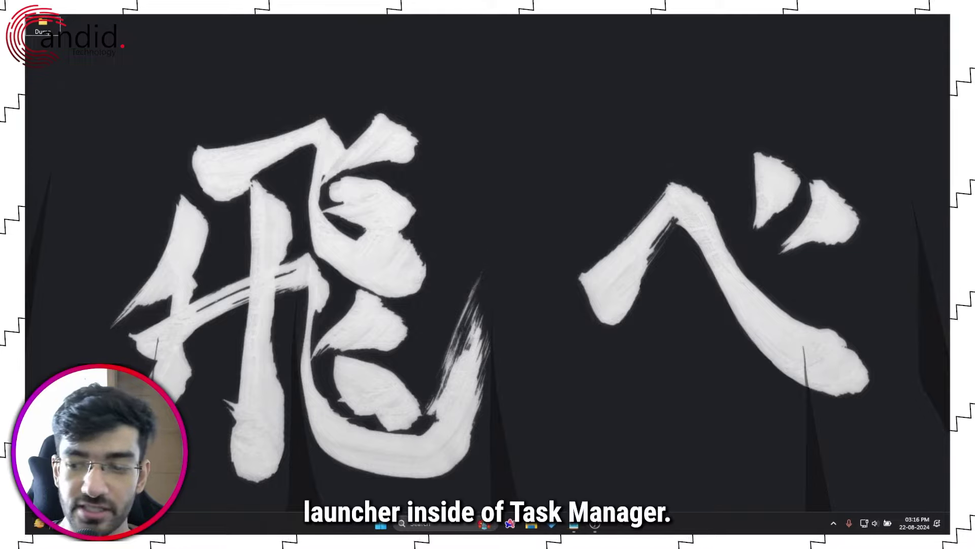
Step: Search for "epic" and launch Epic Games Launcher
left_click(834, 523)
key("super")
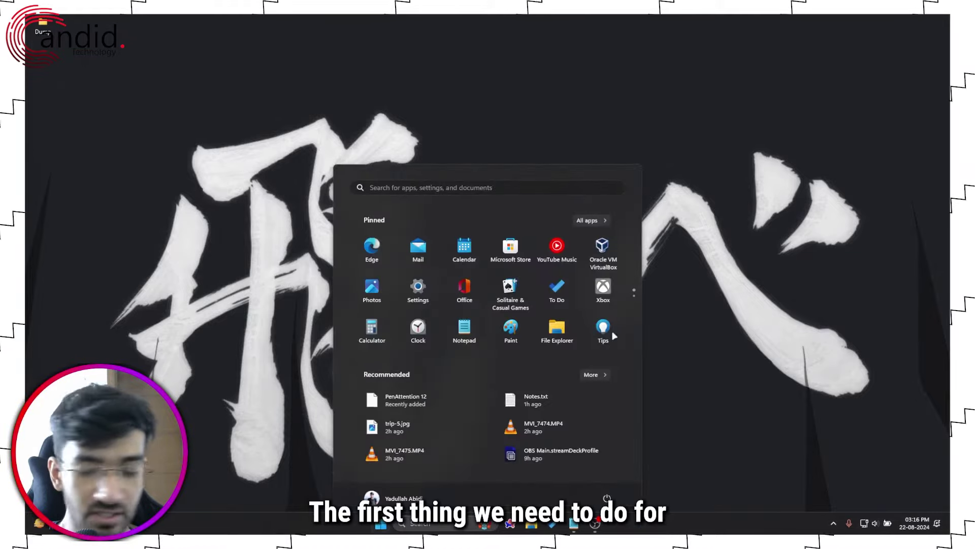
type("epic")
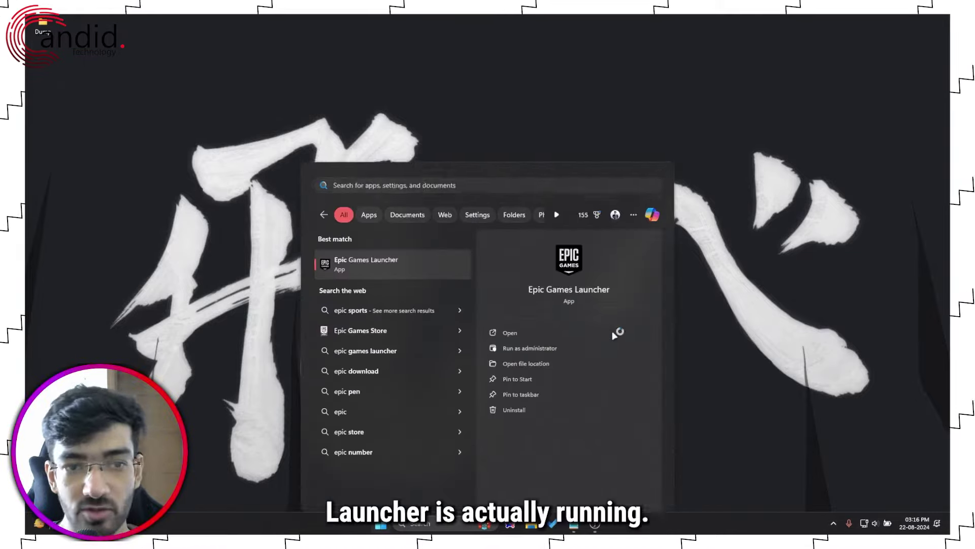
left_click(615, 334)
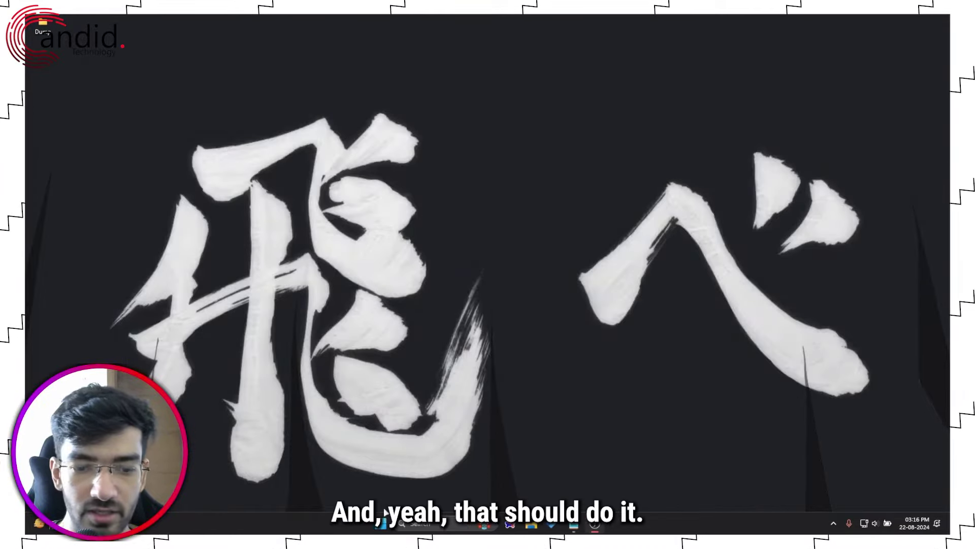
Step: Open Task Manager and show its detailed process list
right_click(381, 524)
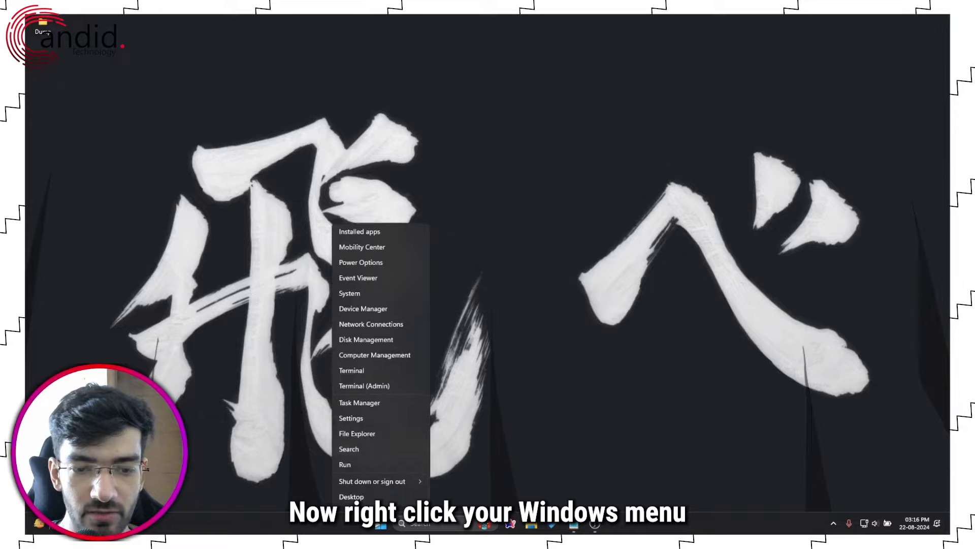
left_click(388, 405)
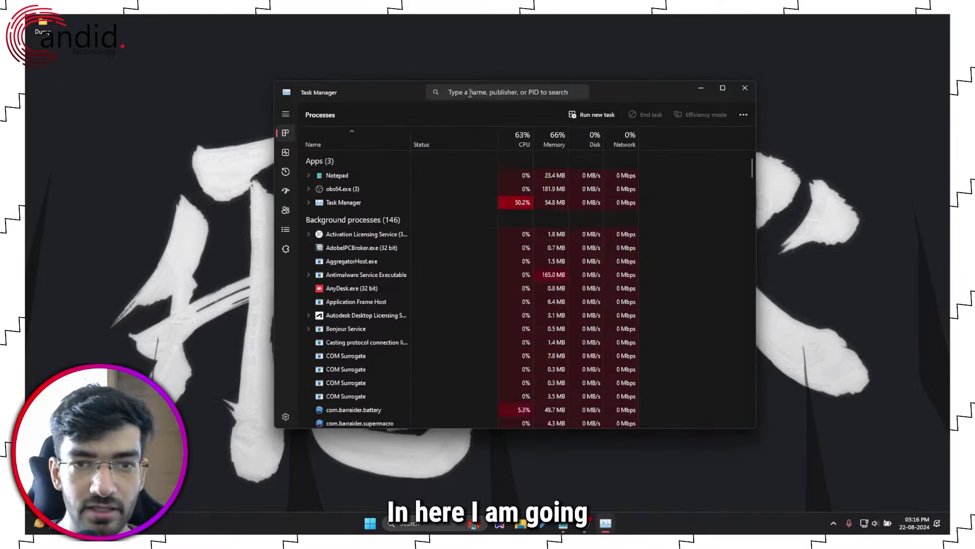
left_click(290, 231)
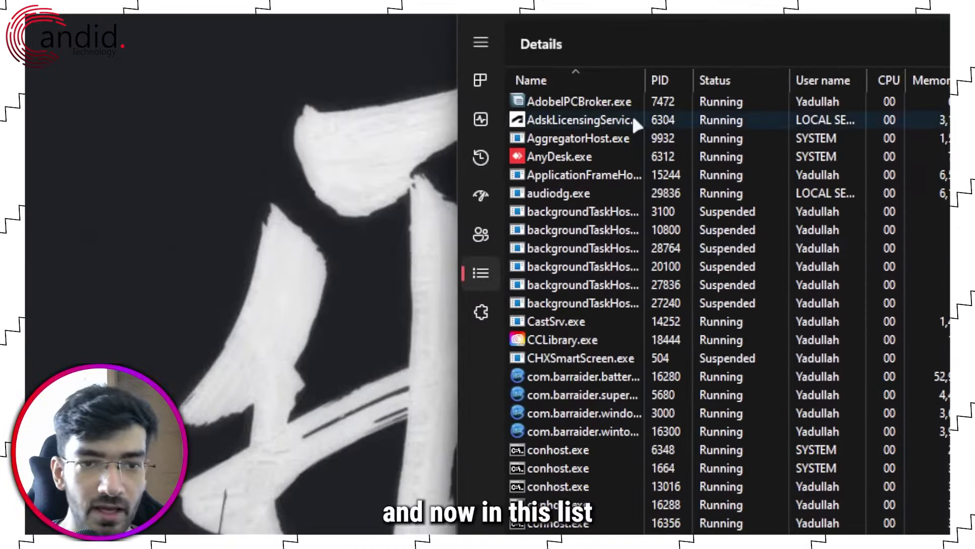
Step: Locate the EpicGamesLauncher process, widen the Task Manager window, and bring up the process's priority choices
left_click(681, 211)
scroll(701, 304, "down", 14)
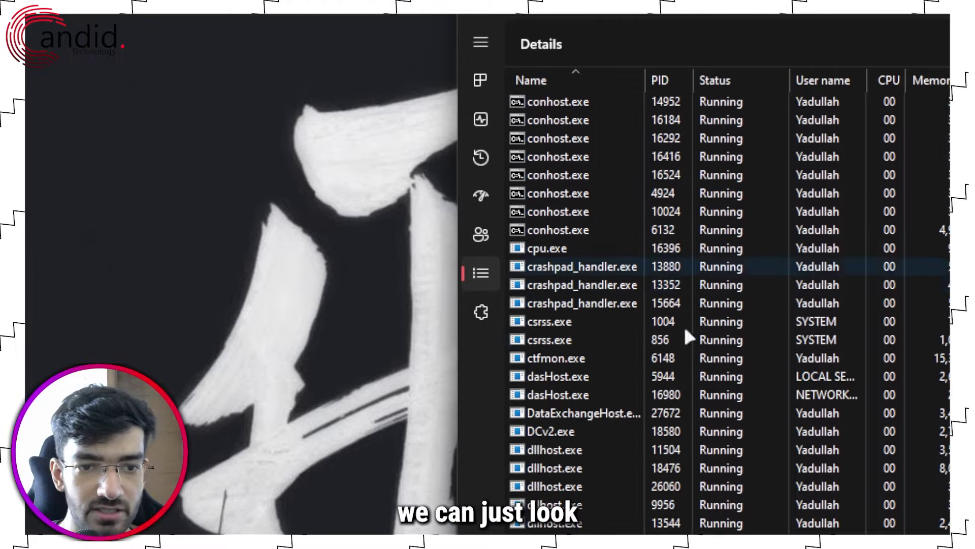
scroll(616, 285, "up", 1)
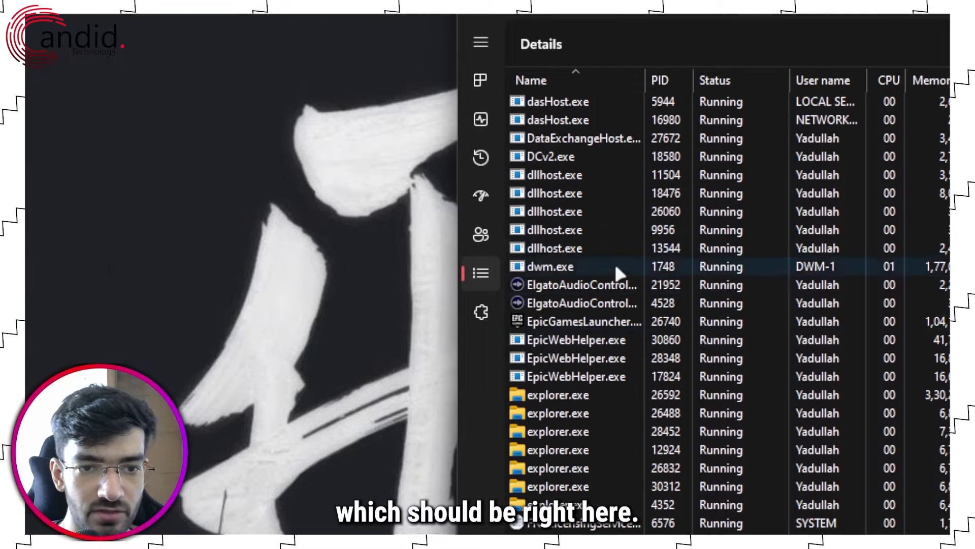
left_click(602, 323)
scroll(559, 335, "down", 1)
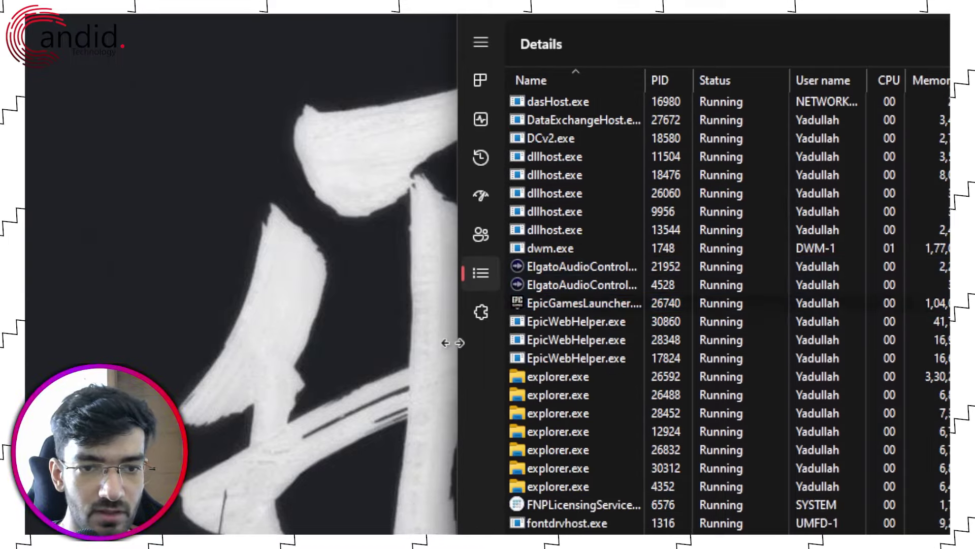
left_click_drag(447, 342, 308, 333)
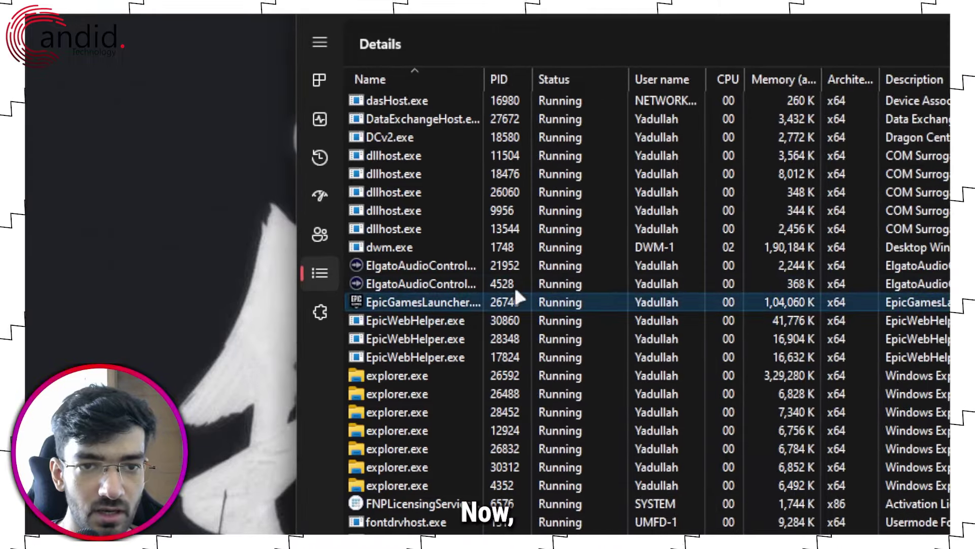
right_click(443, 303)
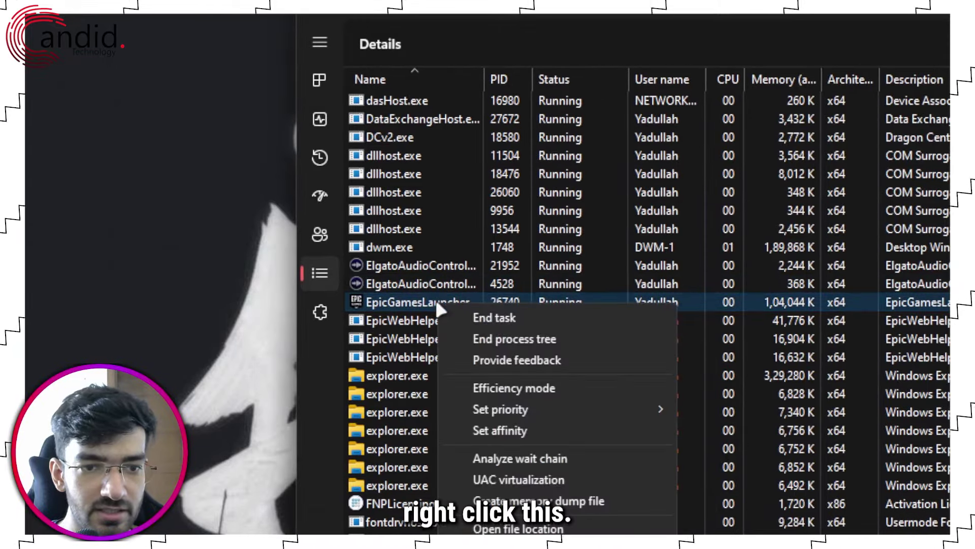
mouse_move(607, 412)
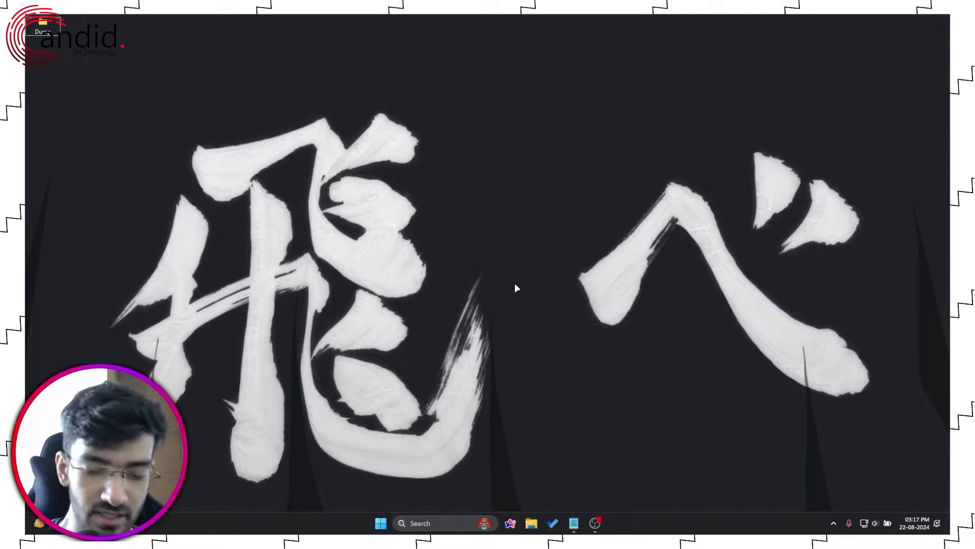
Step: Open Control Panel's Network and Sharing Center and go to its adapter settings
key("super")
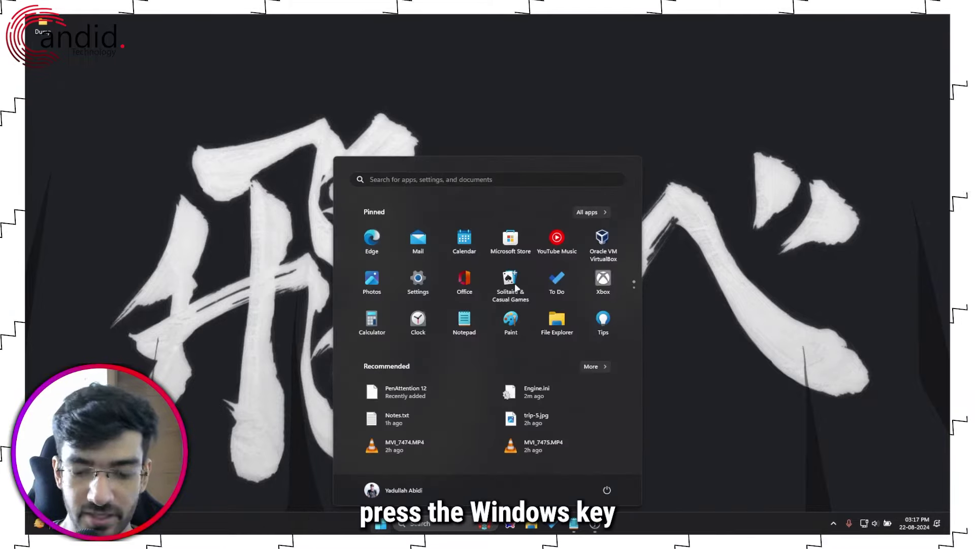
type("contro")
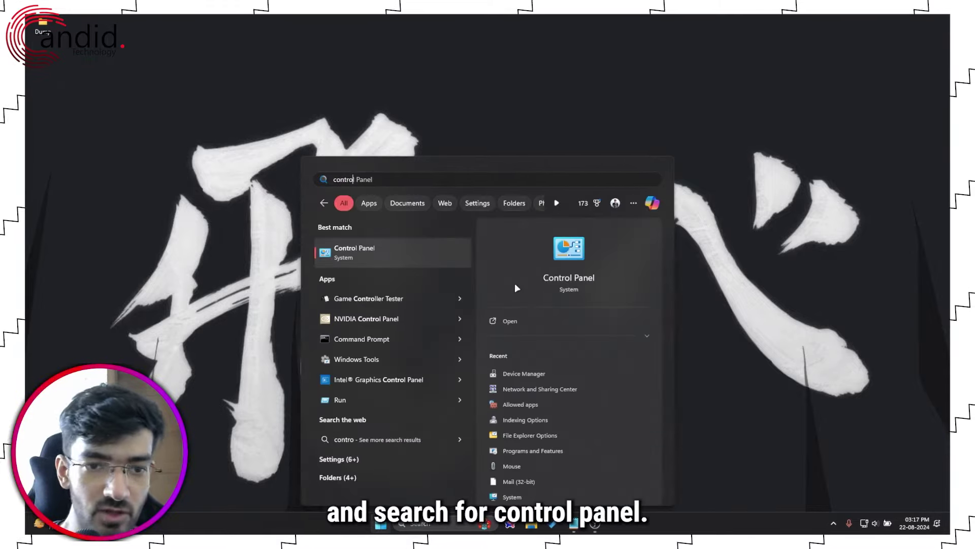
left_click(395, 257)
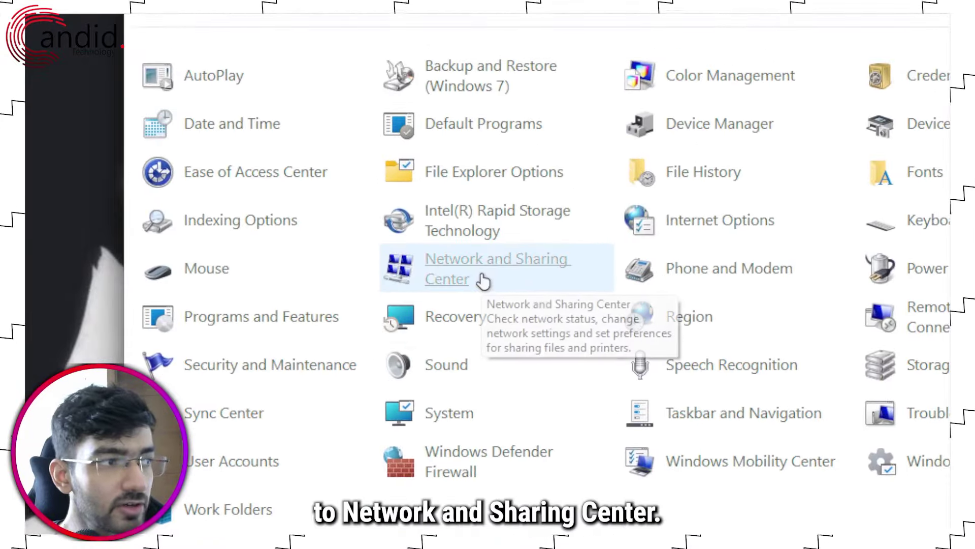
left_click(483, 281)
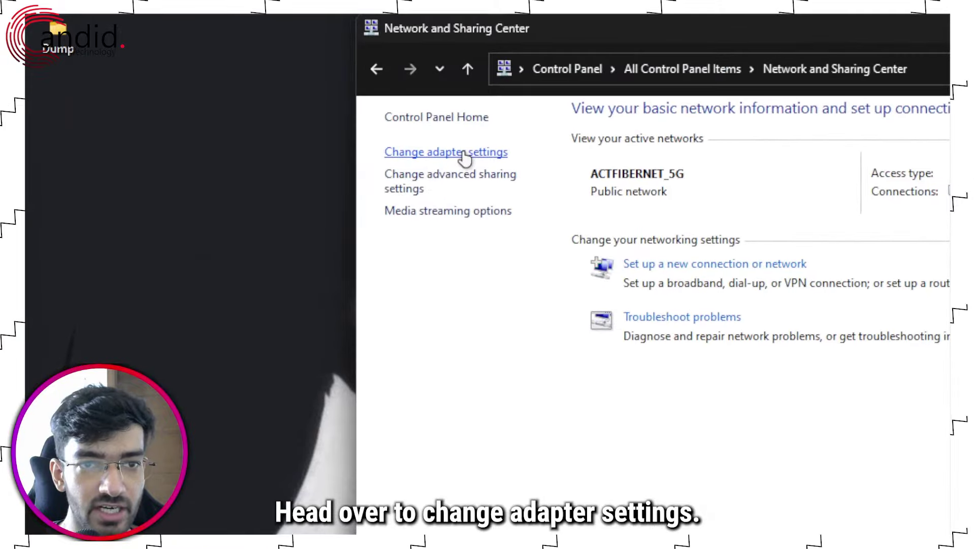
left_click(464, 153)
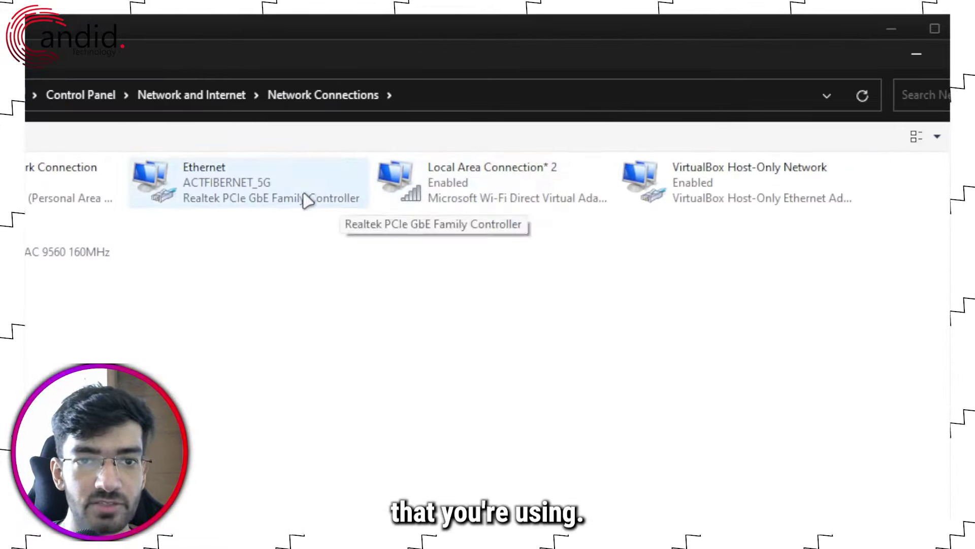
Step: Open the Ethernet adapter's properties and bring up the settings for Internet Protocol Version 4 (TCP/IPv4)
left_click(307, 200)
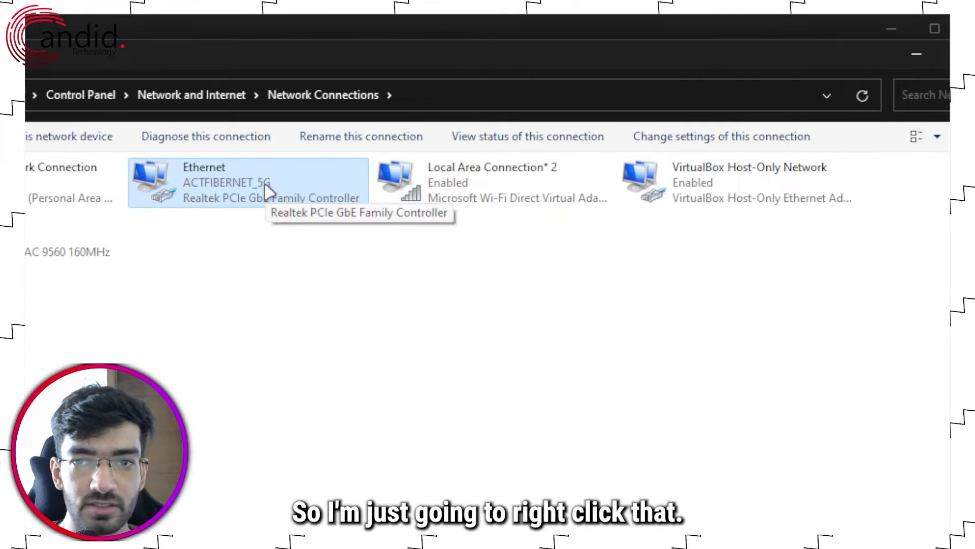
right_click(265, 184)
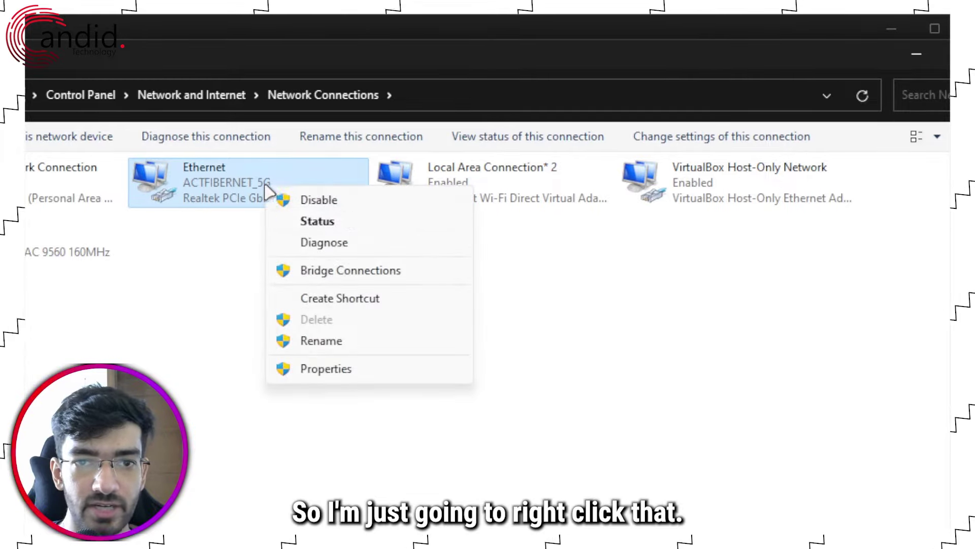
left_click(355, 371)
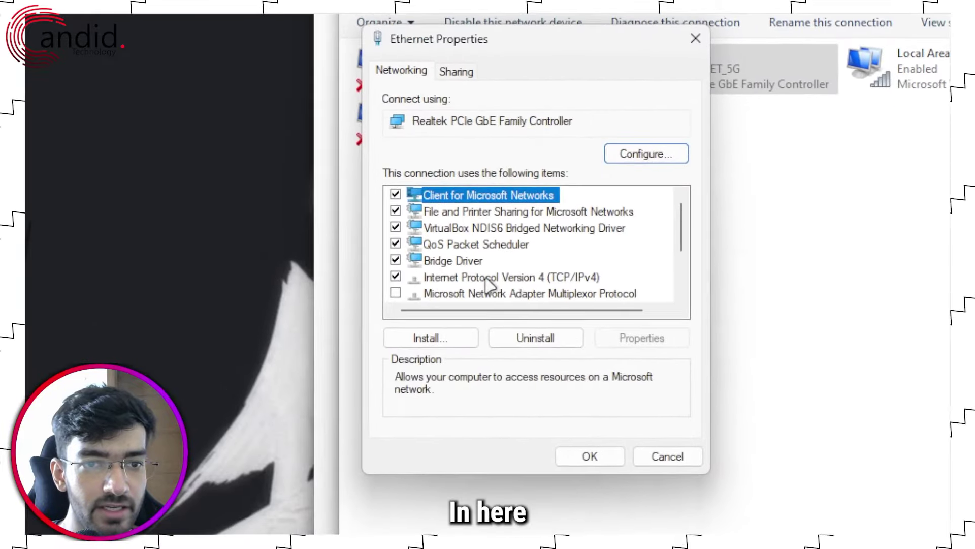
left_click(4, 392)
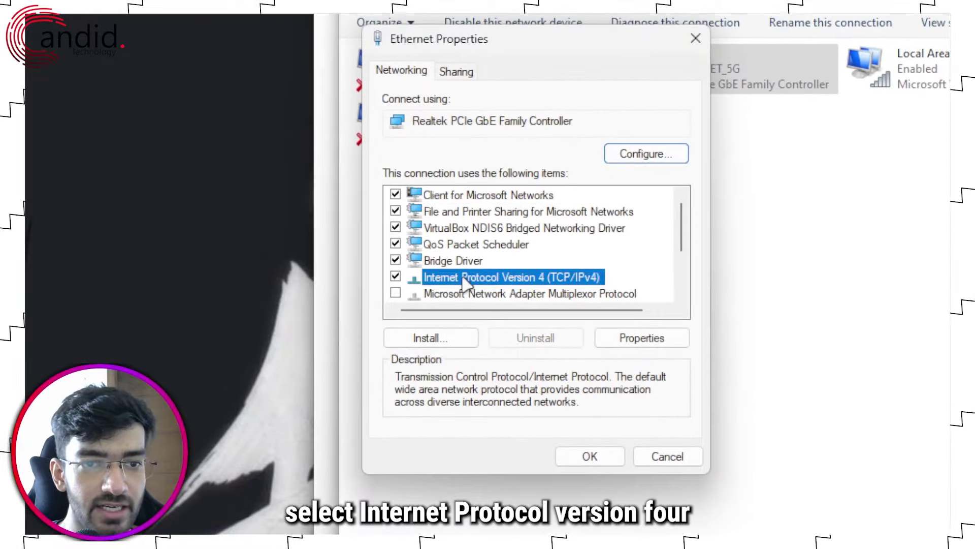
left_click(636, 346)
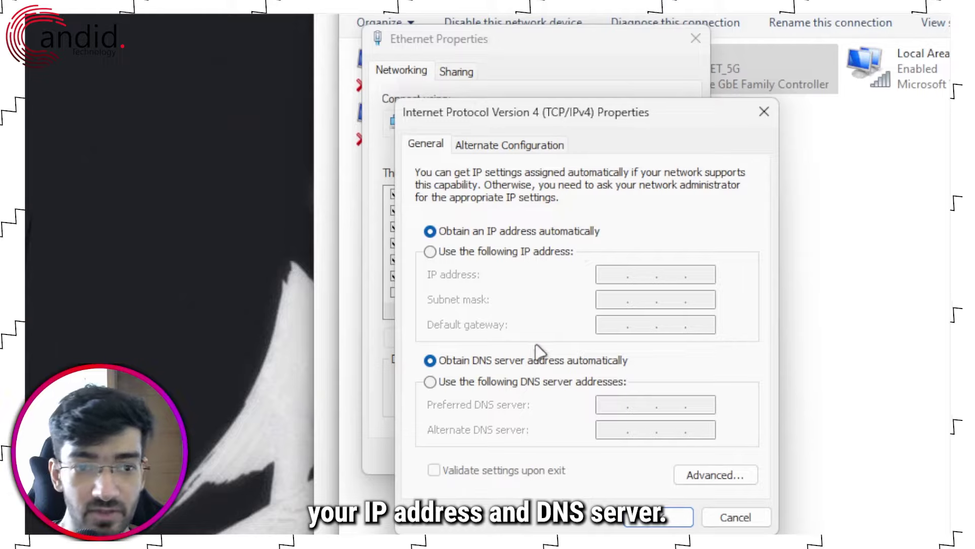
Step: Use manual DNS server addresses, with 8.8.8.8 as the preferred server and 8.8.4.4 as the alternate
left_click(533, 386)
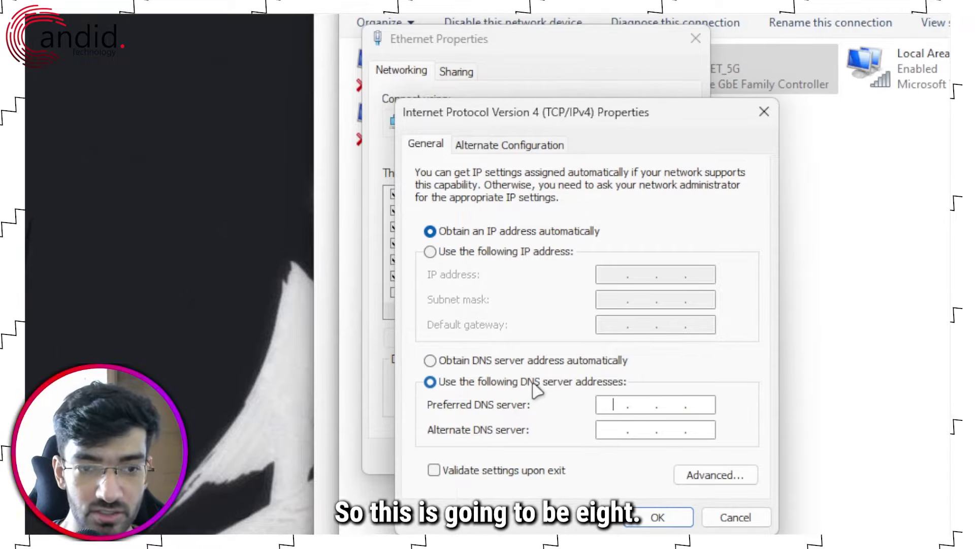
type("8")
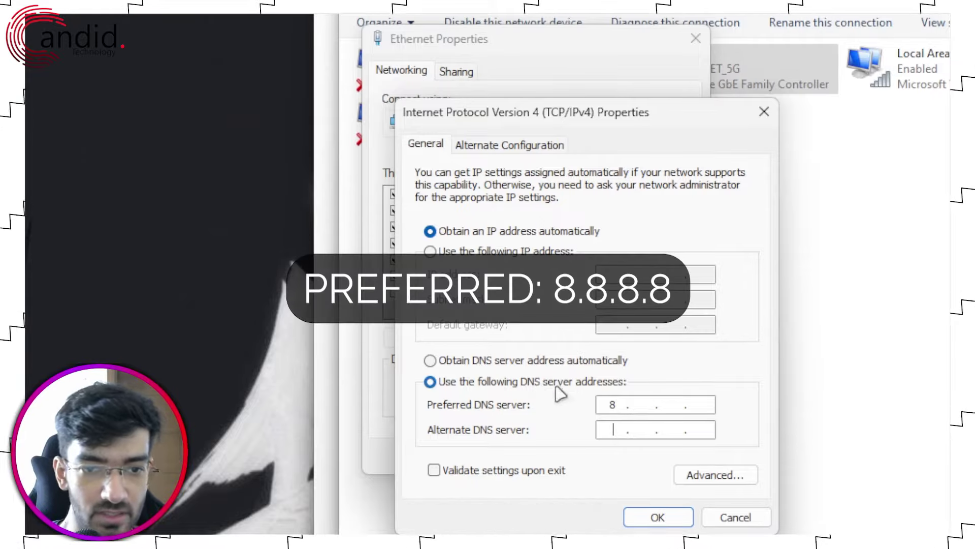
type(".8")
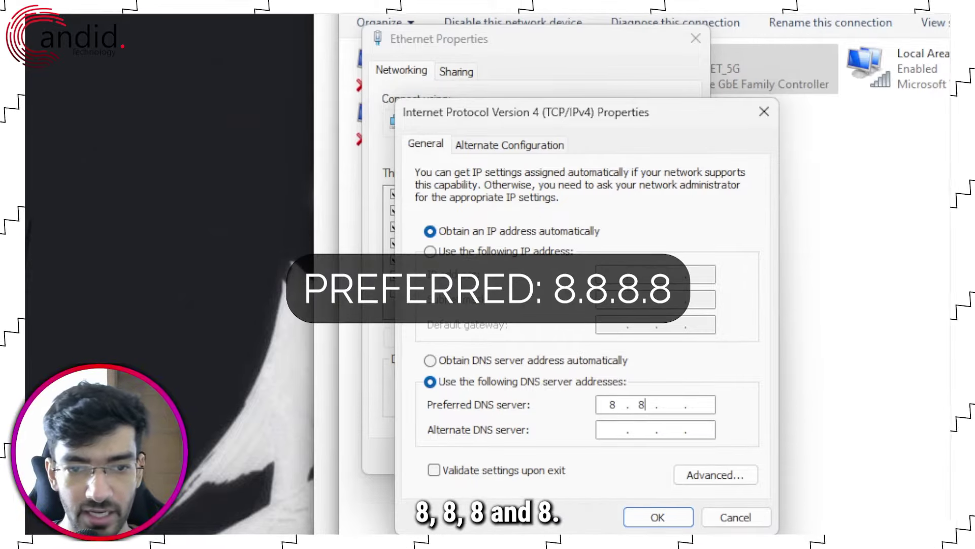
type(".8.8")
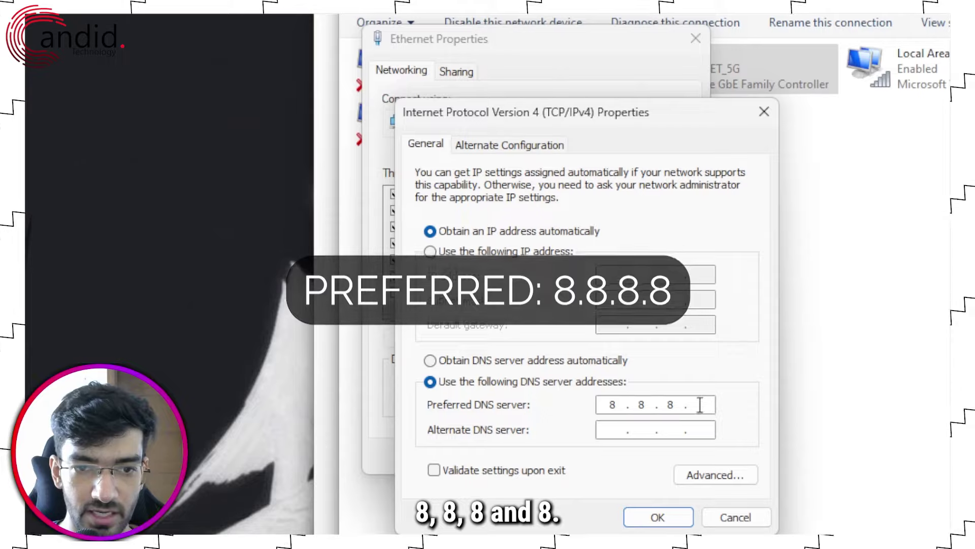
left_click(617, 429)
type("8")
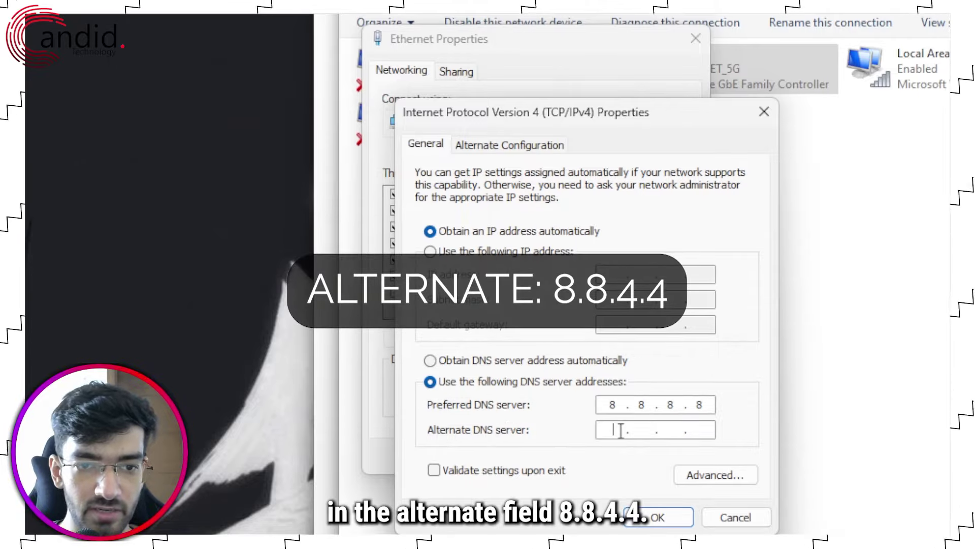
type(".8.")
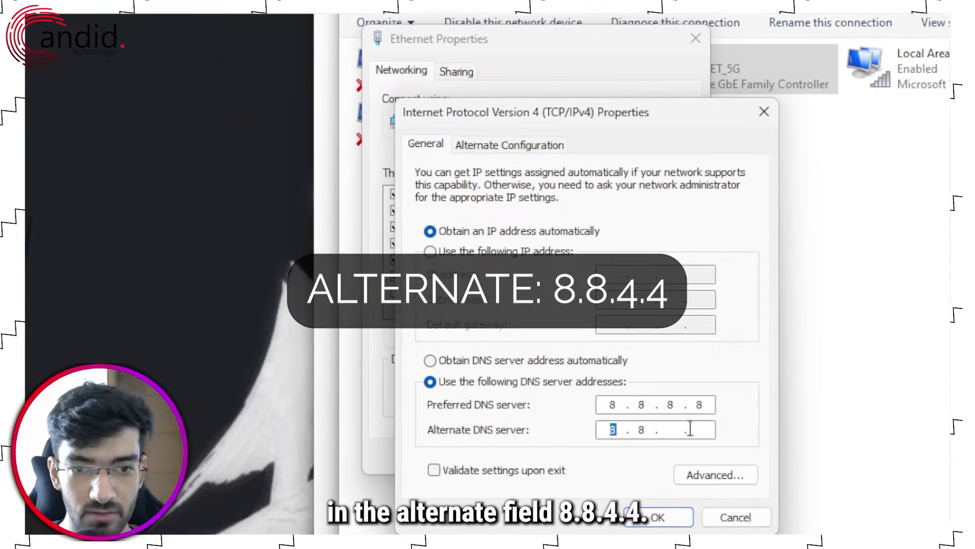
type("4.4")
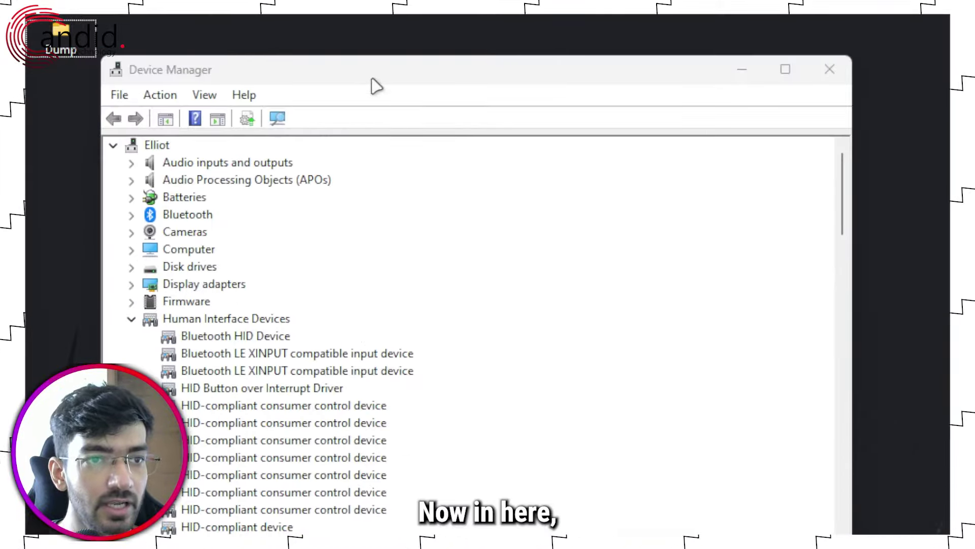
Step: Expand Network adapters in Device Manager and select the Intel(R) Wireless-AC 9560 160MHz adapter
left_click_drag(205, 51, 326, 78)
left_click(372, 373)
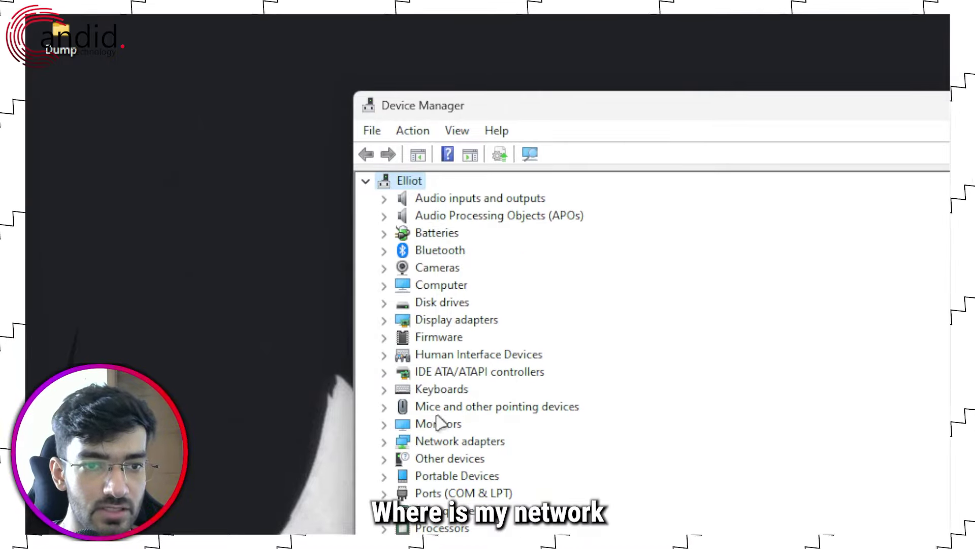
left_click(443, 441)
scroll(450, 441, "down", 2)
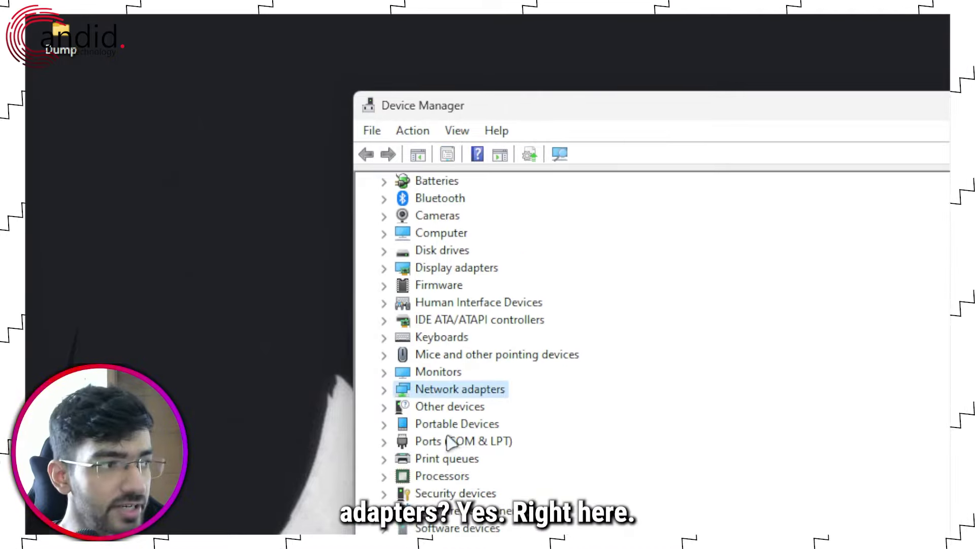
double_click(478, 339)
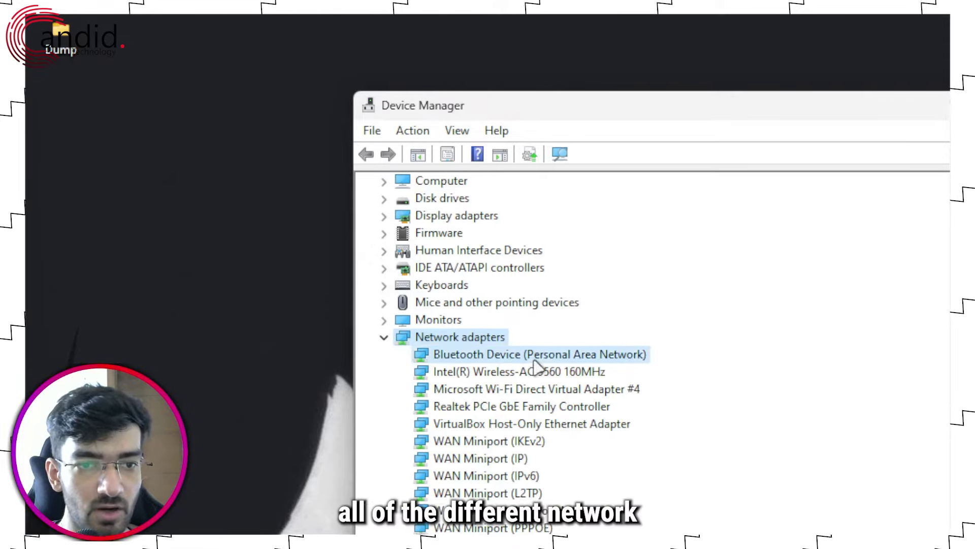
left_click(533, 389)
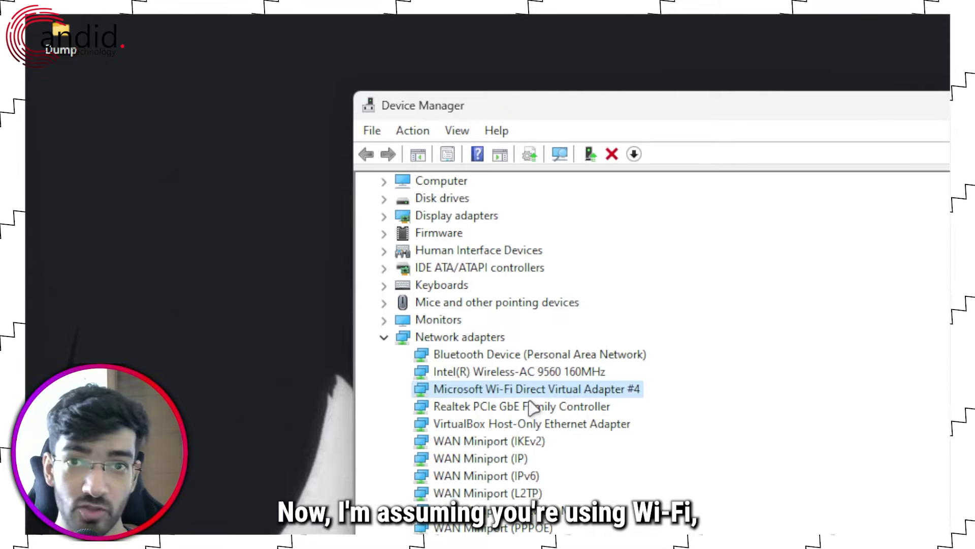
left_click(535, 374)
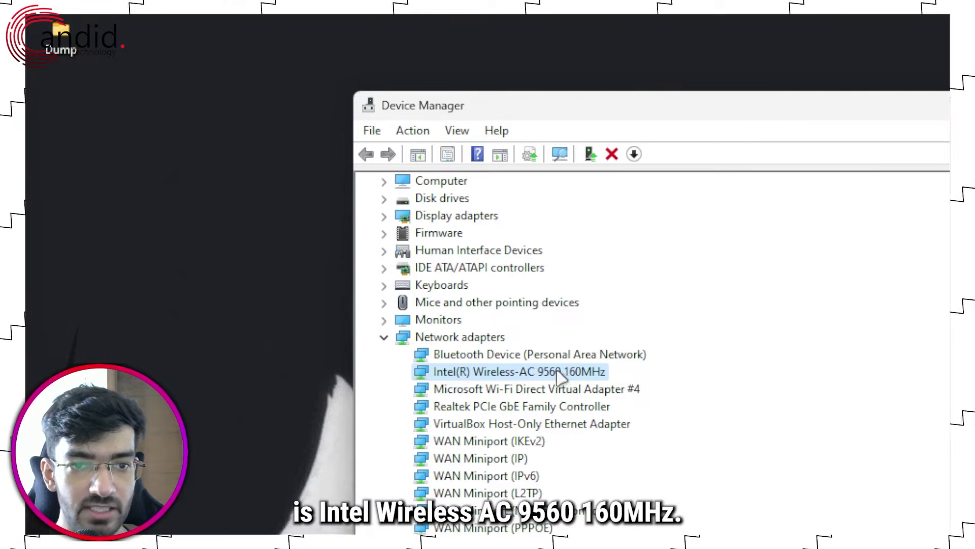
Step: Run an automatic driver update search for the Intel(R) Wireless-AC 9560 160MHz adapter and close the wizard
right_click(589, 376)
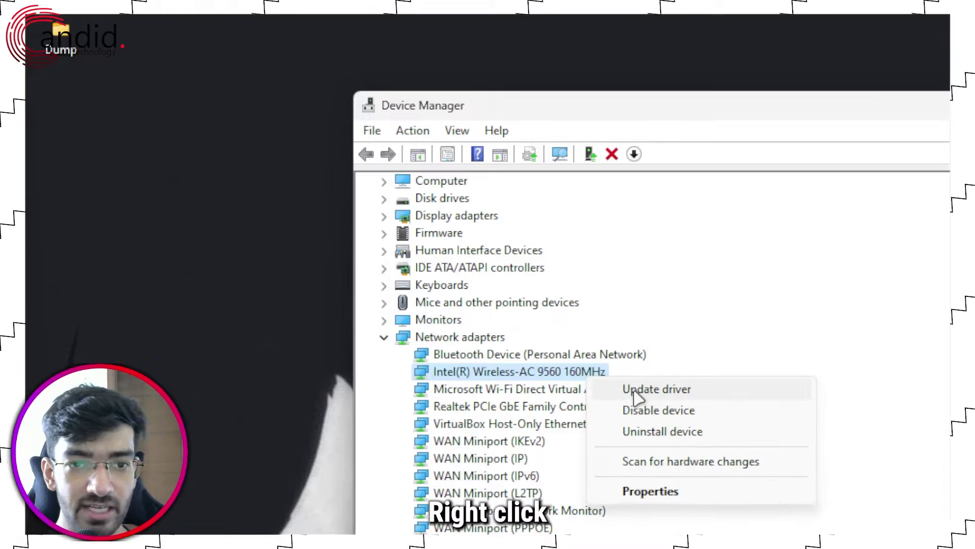
left_click(655, 389)
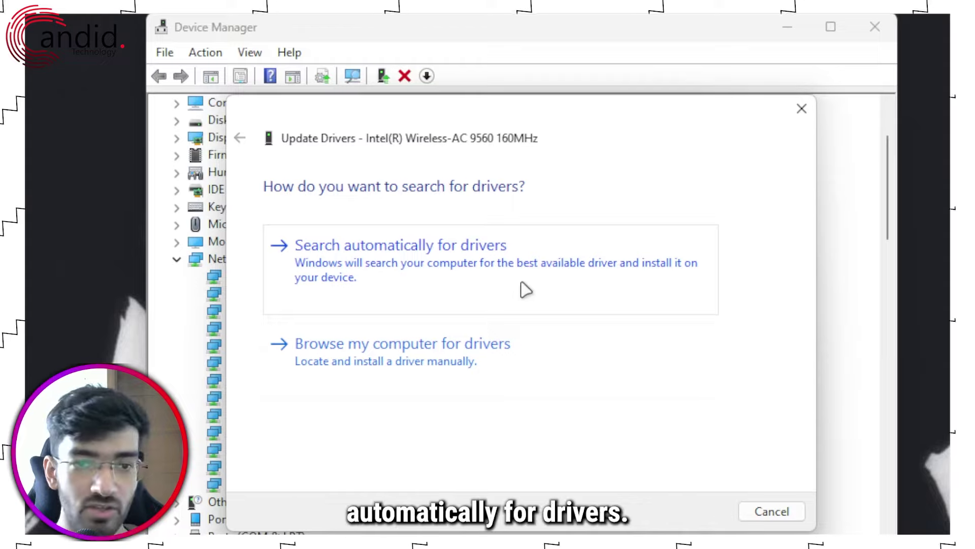
left_click(525, 290)
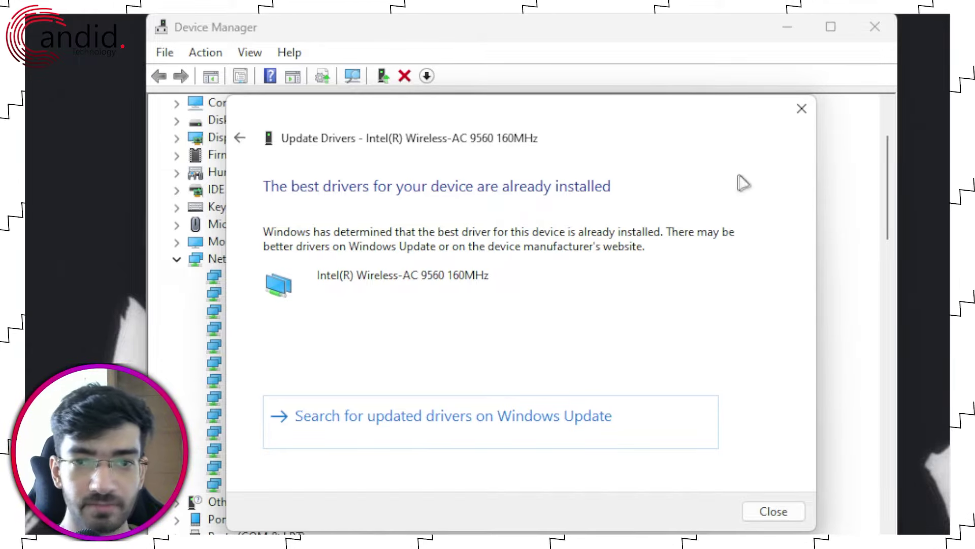
left_click(793, 117)
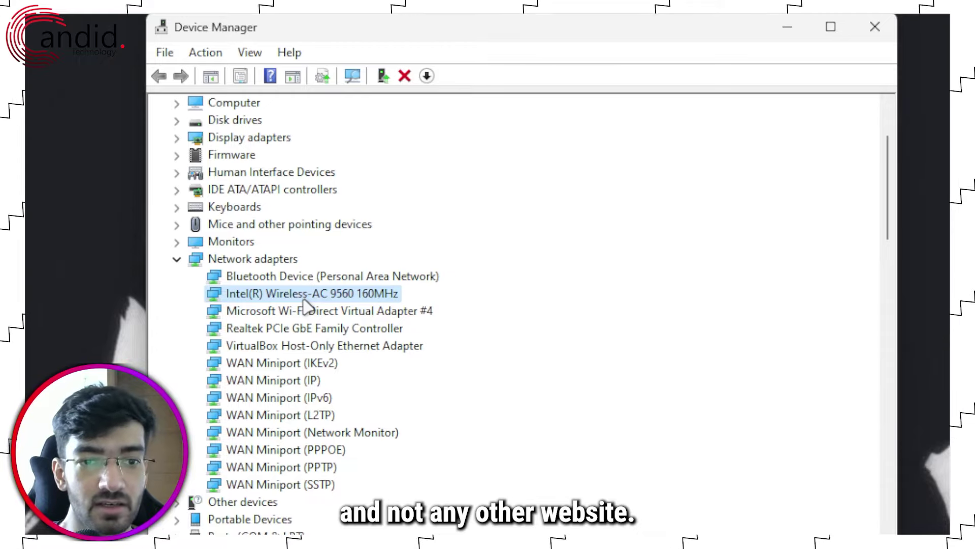
left_click(328, 334)
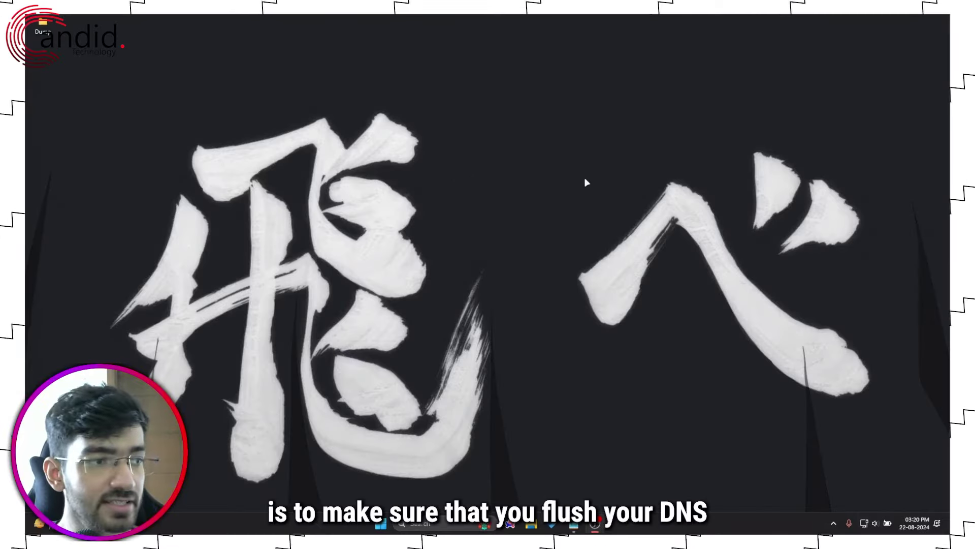
Step: Run cmd to open a Command Prompt and move its window toward the middle of the desktop
key("super+r")
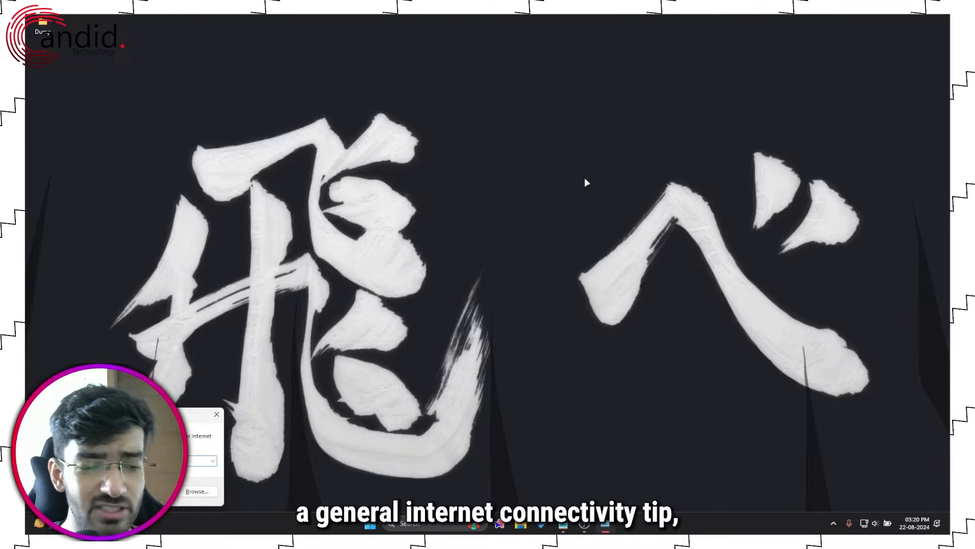
key("Escape")
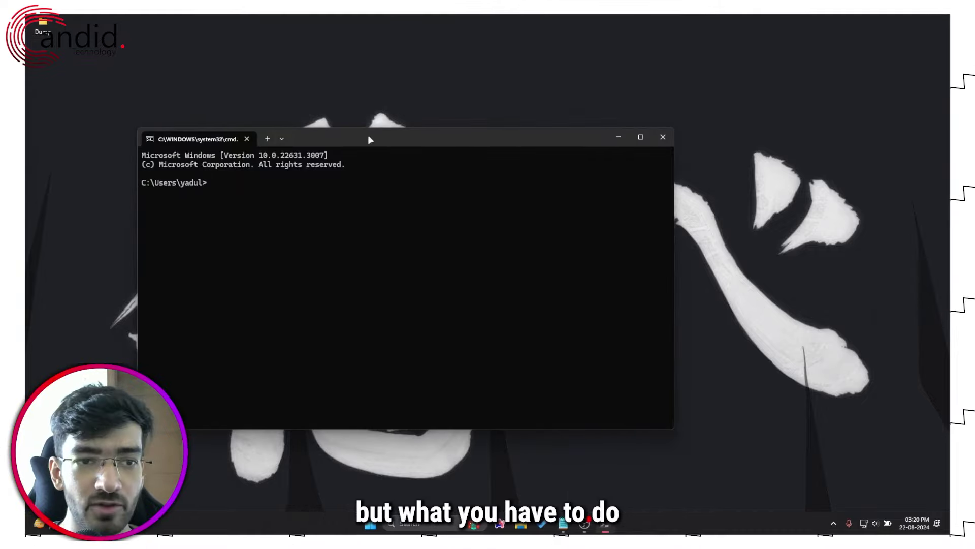
left_click_drag(371, 138, 477, 112)
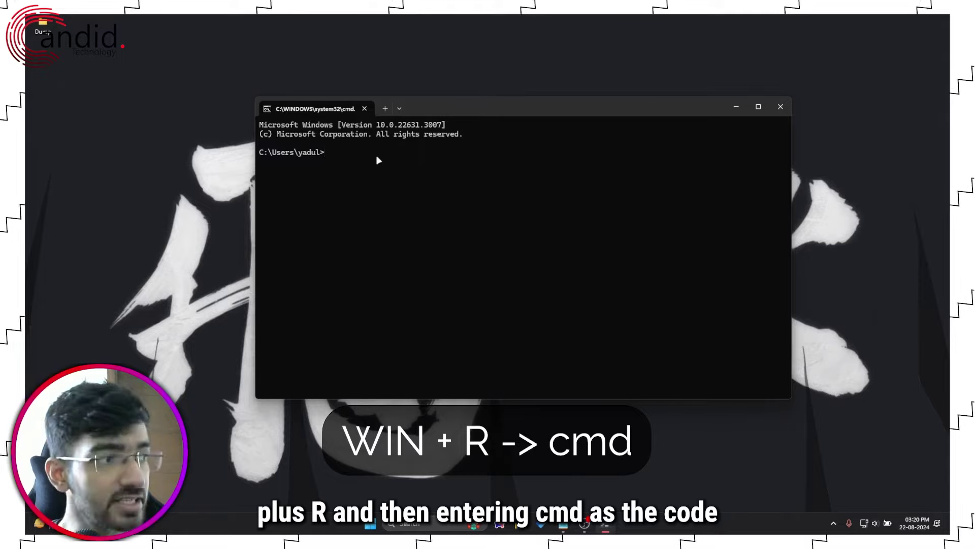
right_click(371, 526)
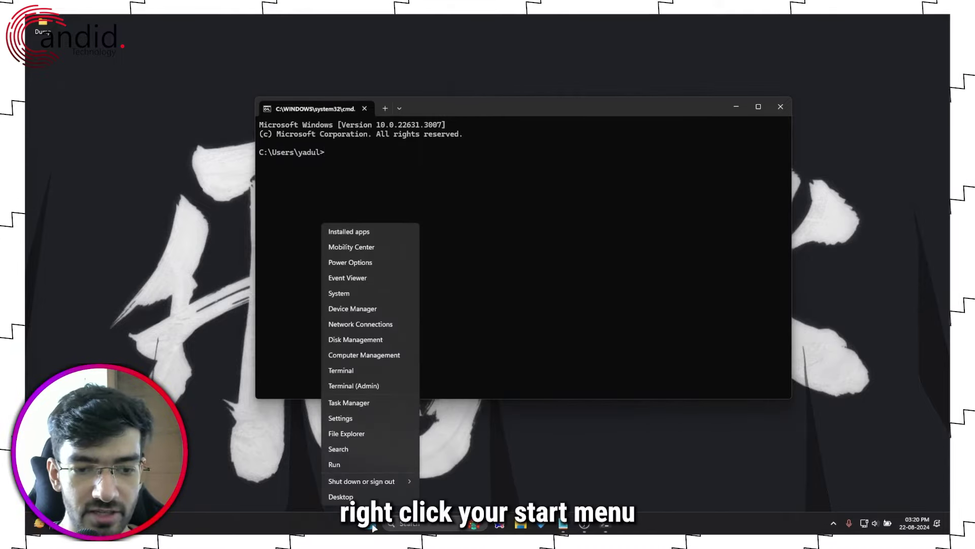
left_click(371, 371)
Step: Flush the DNS cache with the command ipconfig /flushdns
type("i")
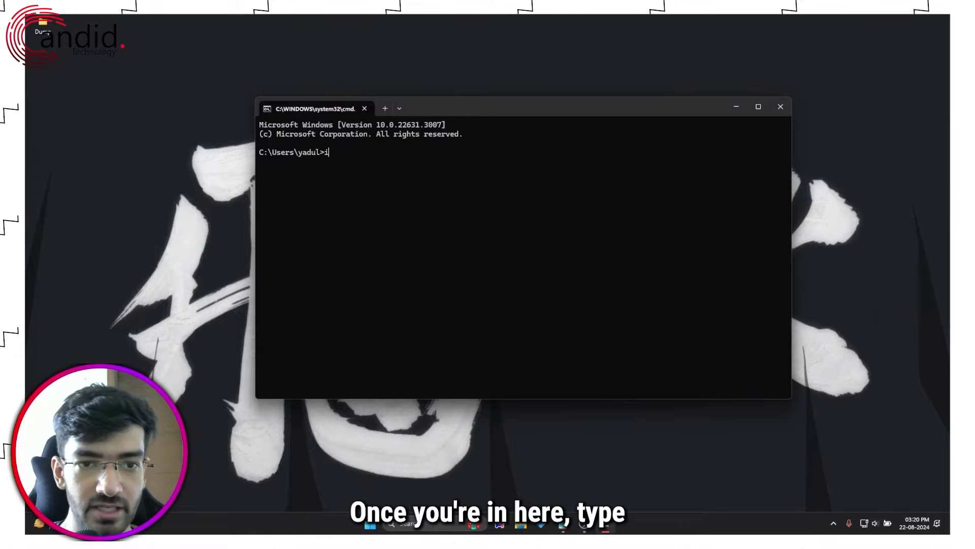
type("pconfig /flushdns")
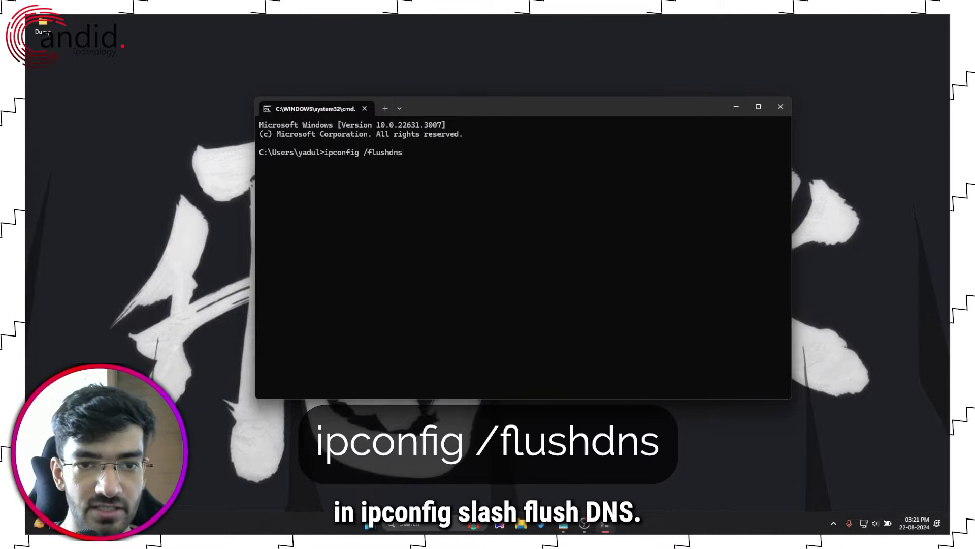
key("Return")
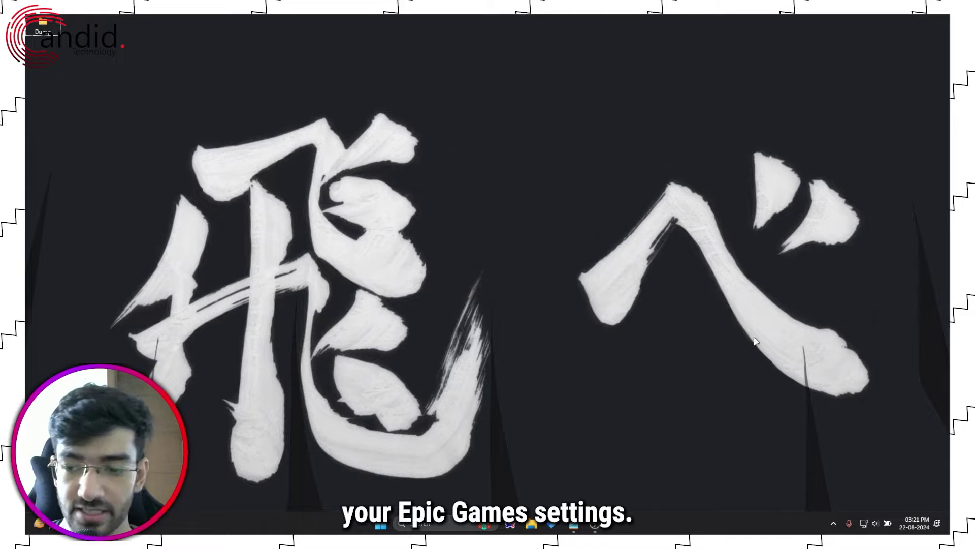
Step: Search for "epic", launch Epic Games Launcher, and open its settings from the account profile
left_click(834, 522)
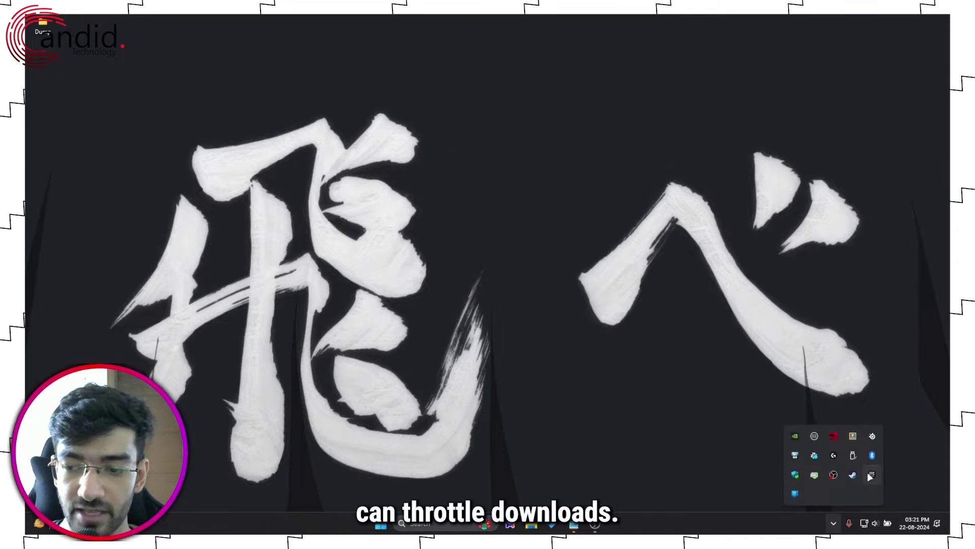
left_click(667, 391)
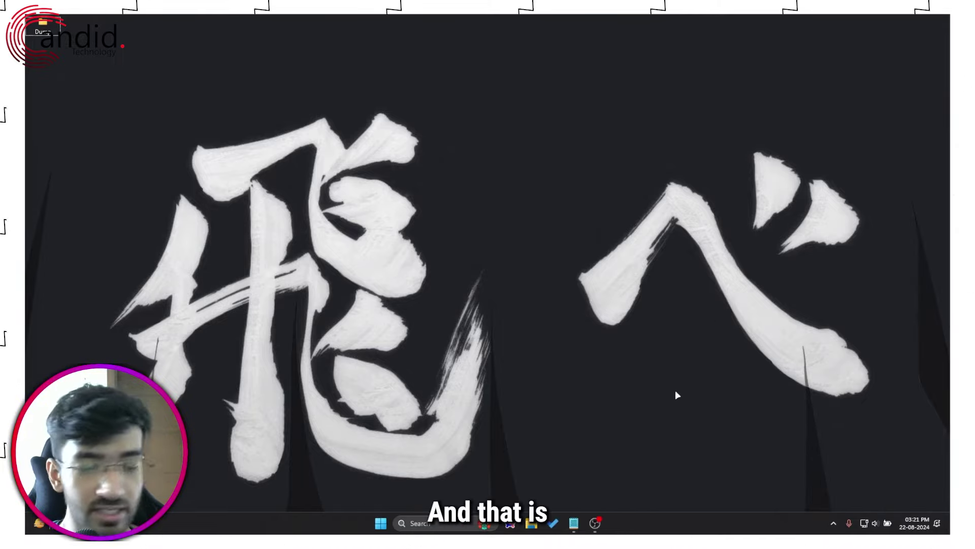
key("alt+space")
type("epic")
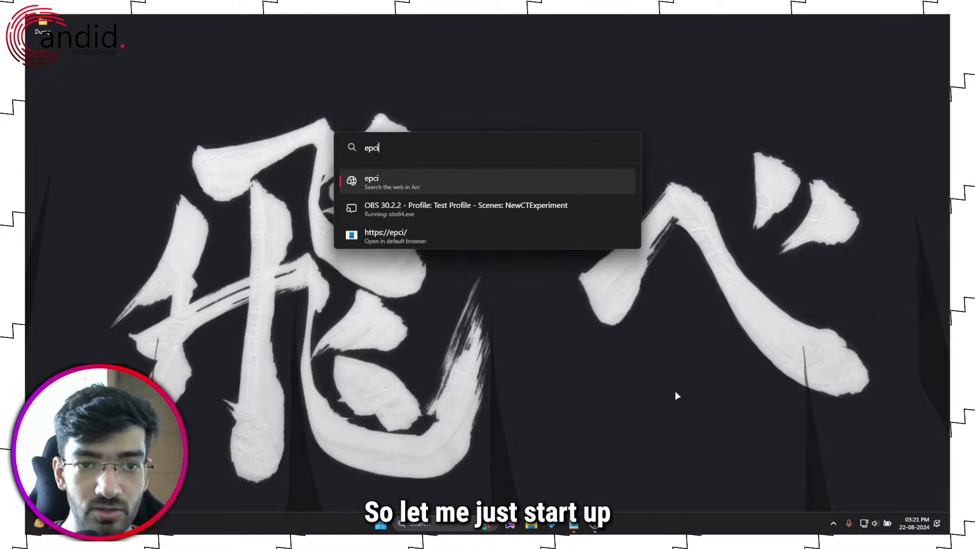
key("Return")
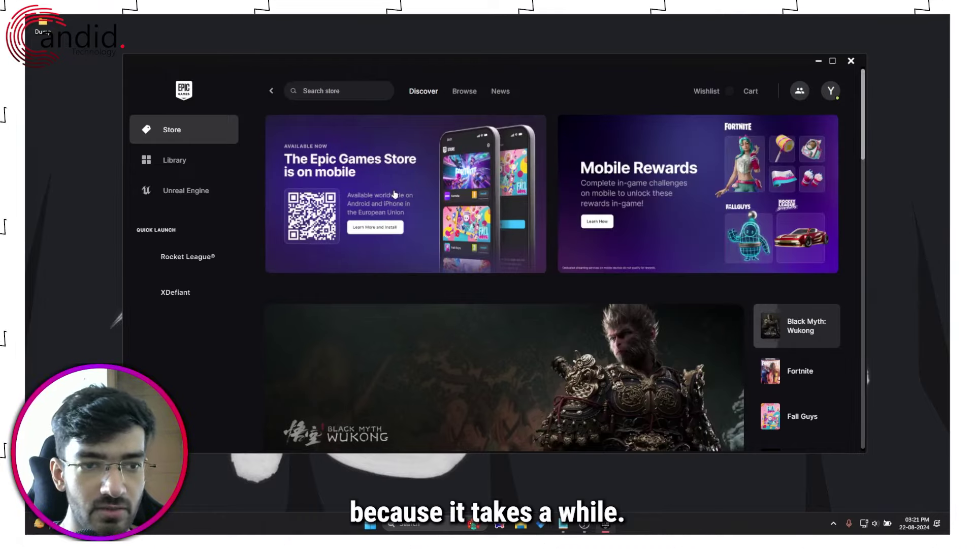
left_click(831, 92)
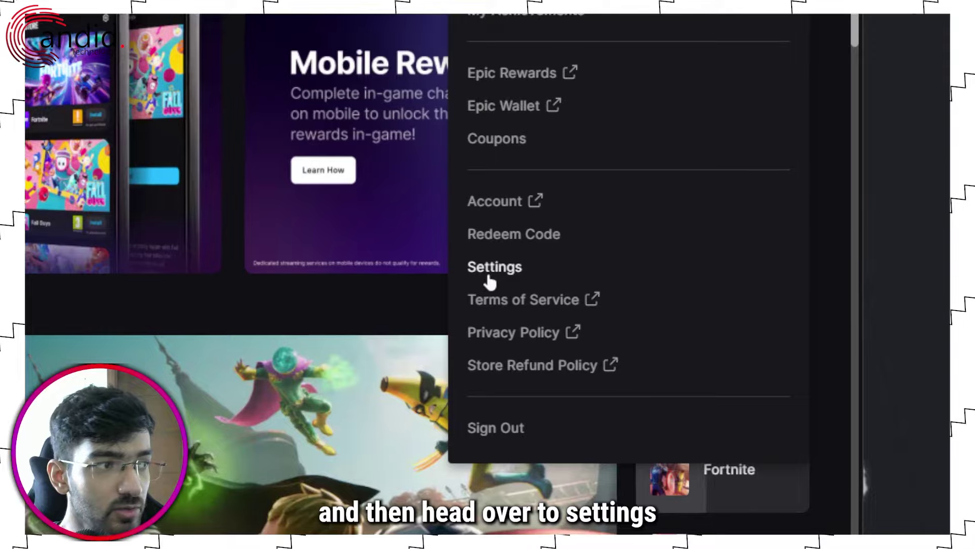
left_click(681, 272)
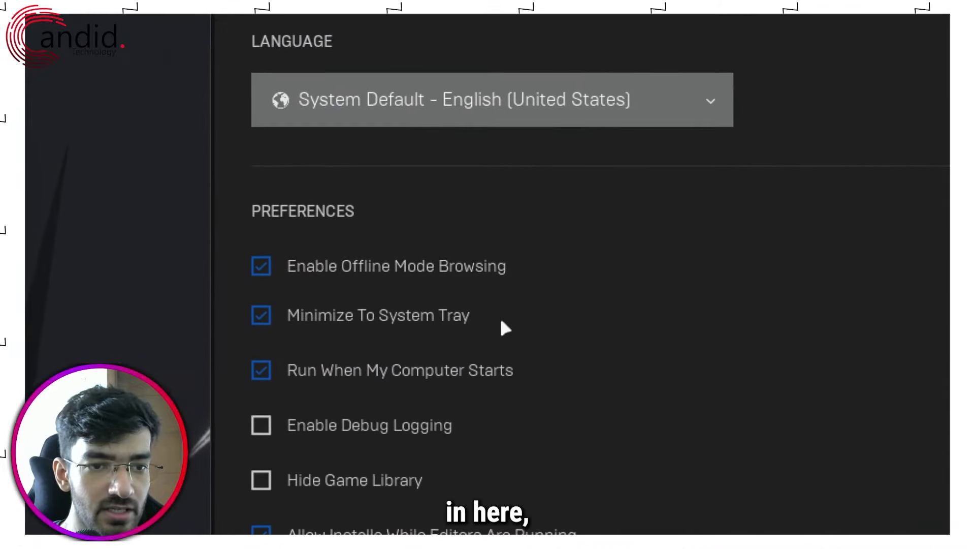
Step: Examine the launcher's preferences, notification and Manage Games options, including the Throttle Downloads setting
scroll(502, 323, "down", 6)
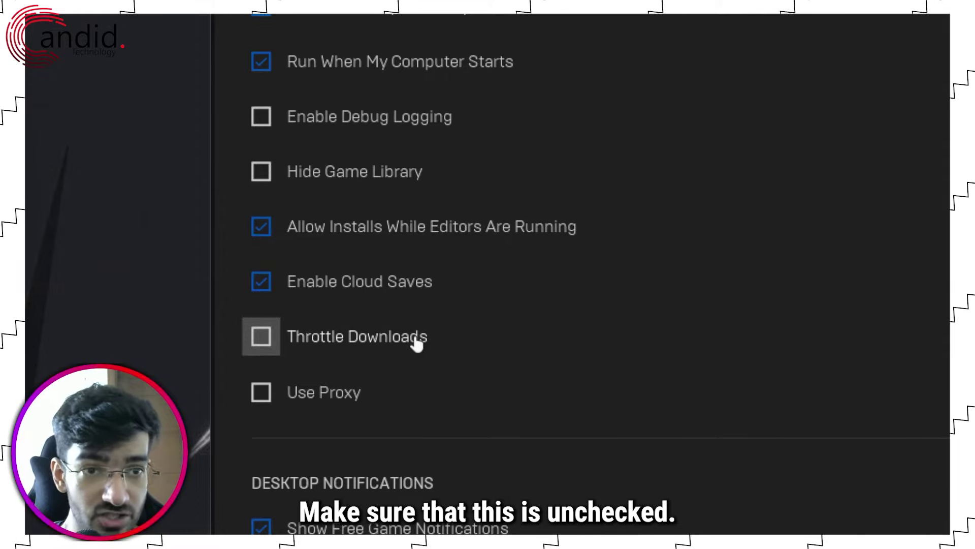
scroll(453, 352, "down", 3)
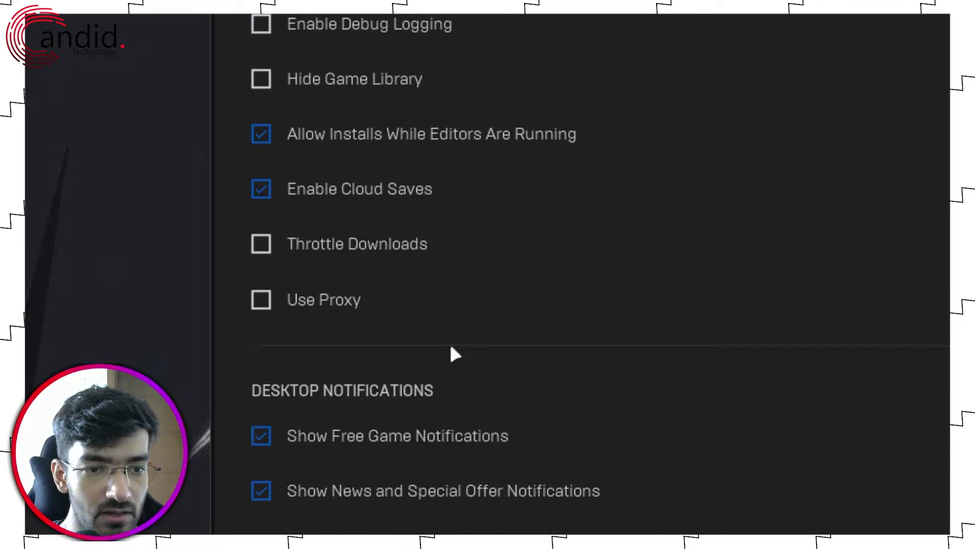
scroll(455, 354, "down", 1)
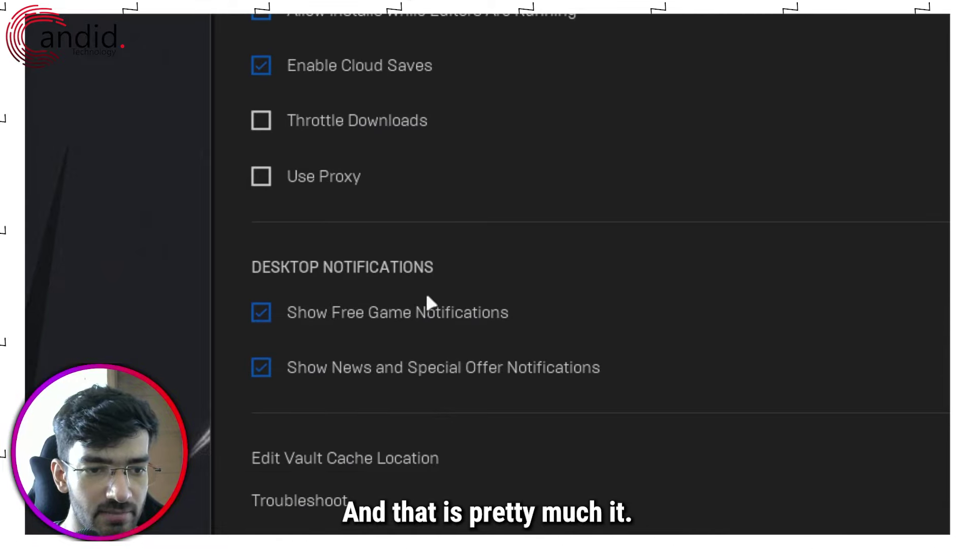
scroll(428, 310, "down", 4)
scroll(429, 325, "down", 2)
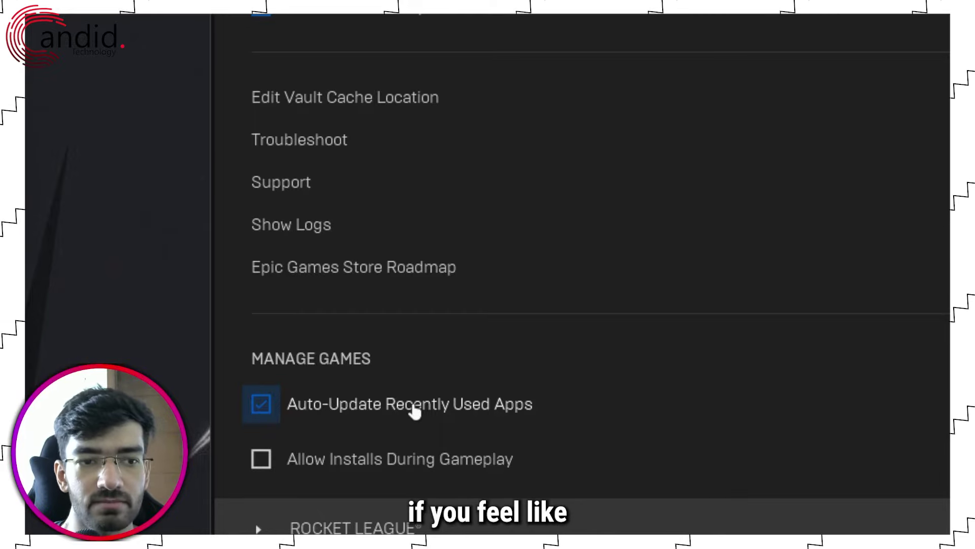
scroll(414, 411, "up", 5)
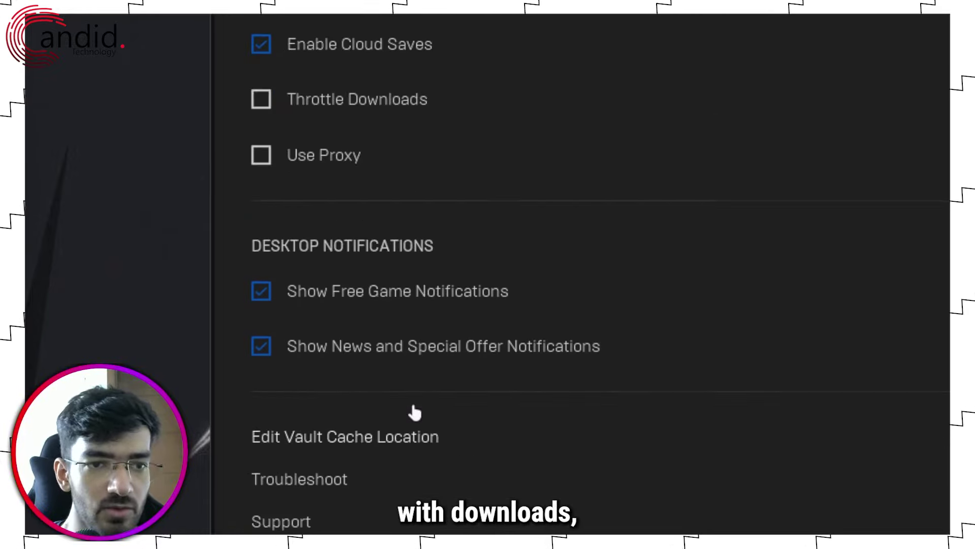
scroll(411, 413, "up", 5)
scroll(397, 401, "down", 1)
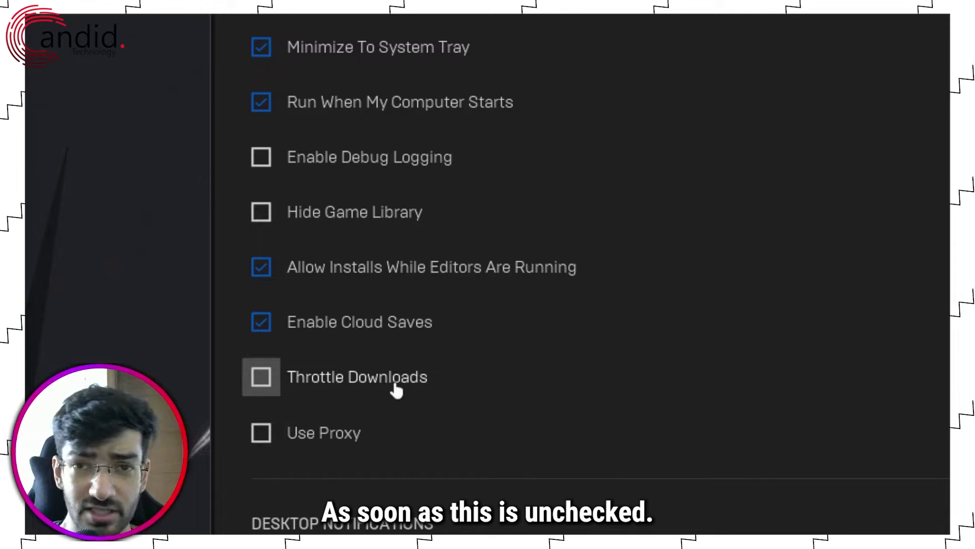
Step: Enable Throttle Downloads to view its KB/s limit, then turn the option back off
left_click(396, 388)
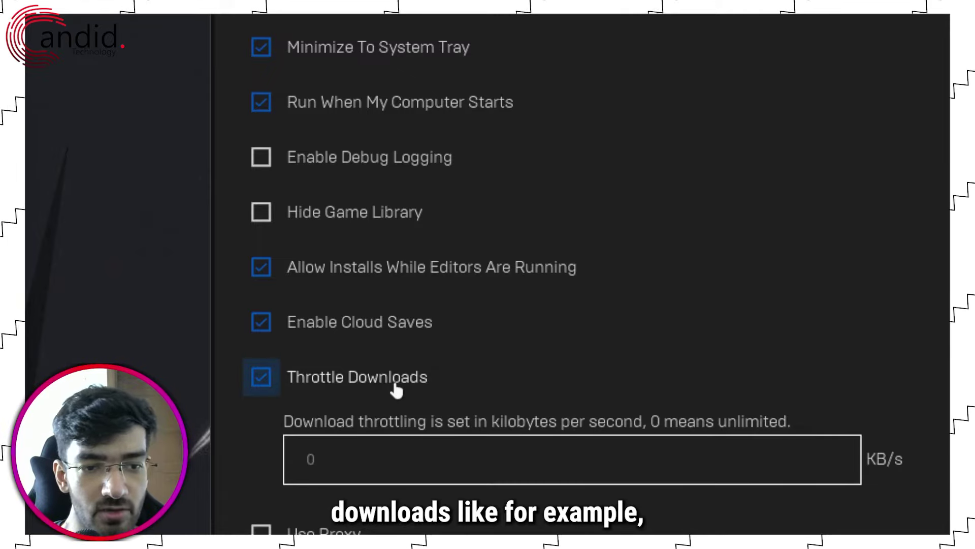
left_click(400, 388)
left_click(400, 389)
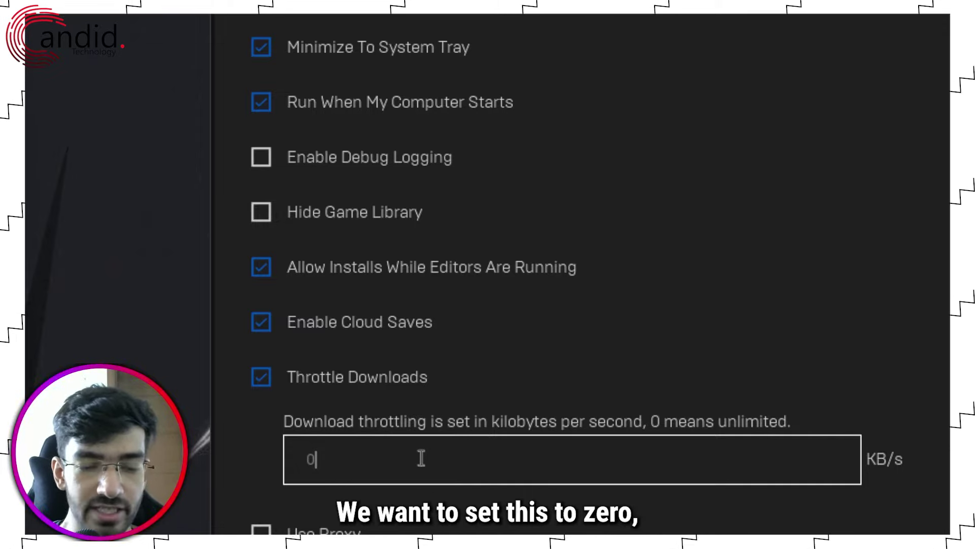
left_click(262, 380)
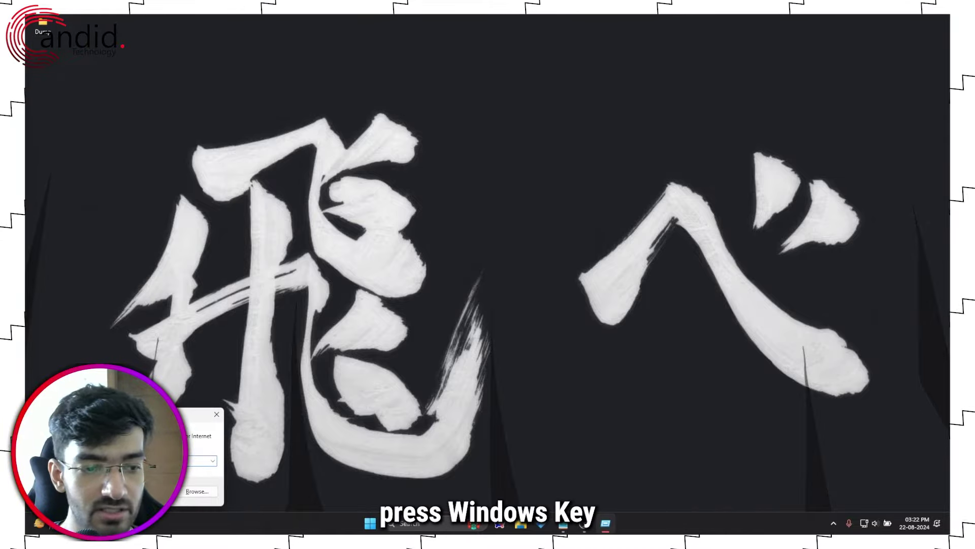
Step: Open the local application data folder by running %localappdata%
key("super+r")
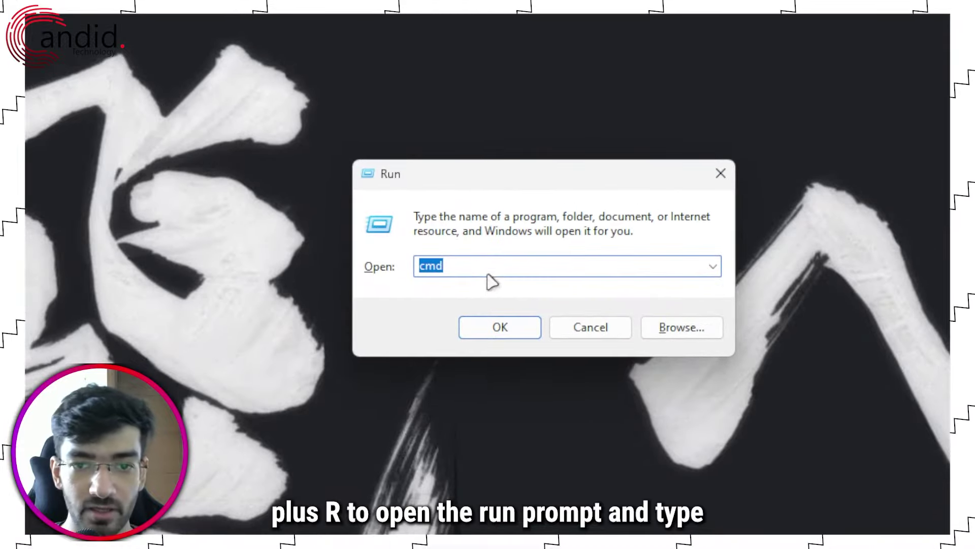
key("BackSpace")
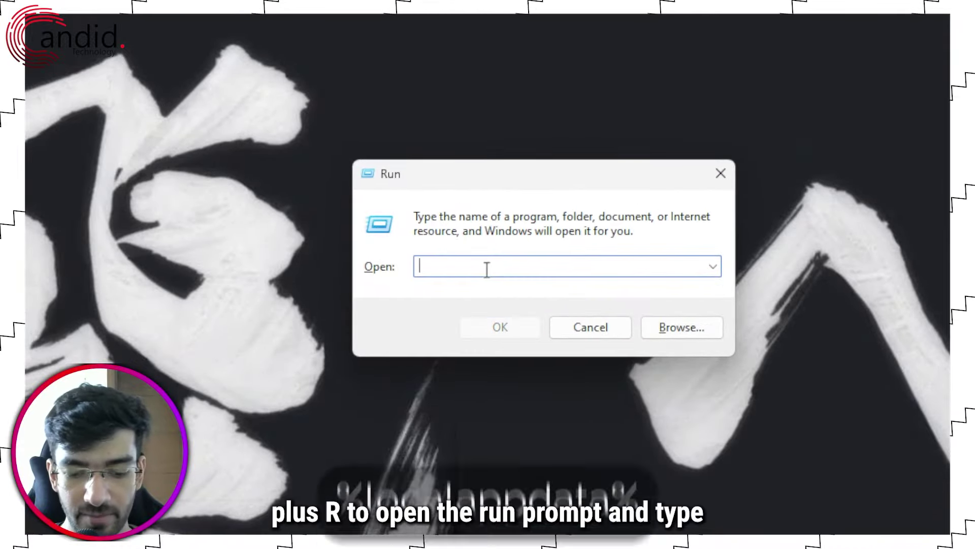
type("%localappdata%")
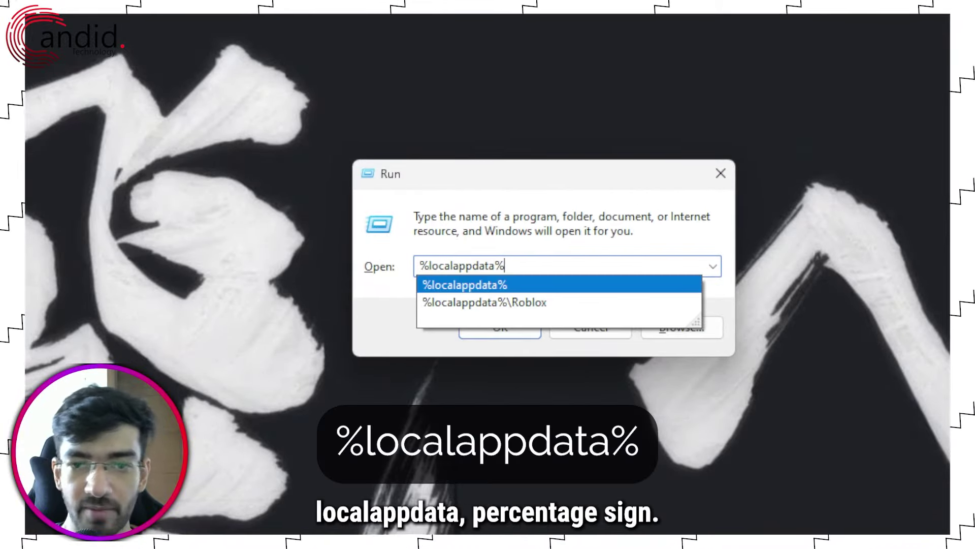
key("Return")
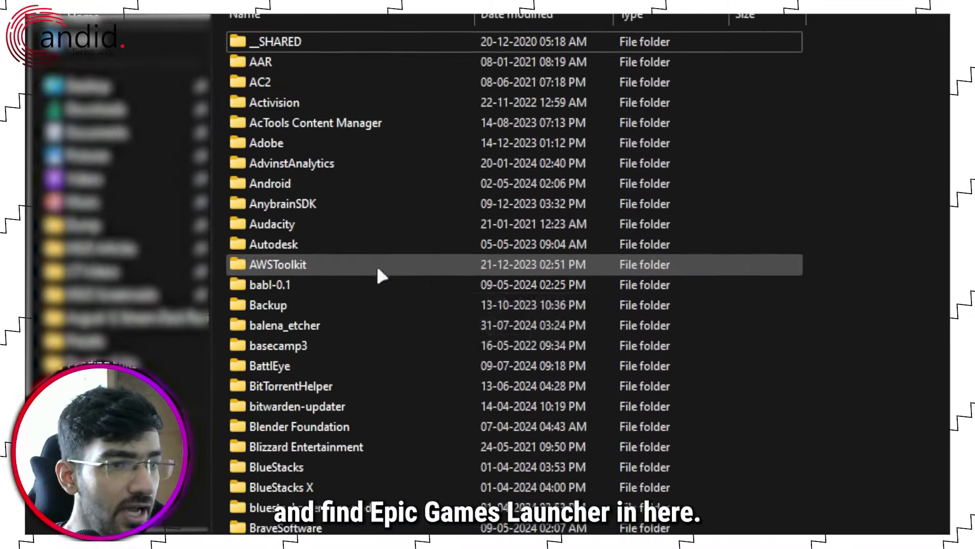
Step: Go into the EpicGamesLauncher folder, open its Saved subfolder, and select the webcache_4430 folder
scroll(42, 285, "down", 14)
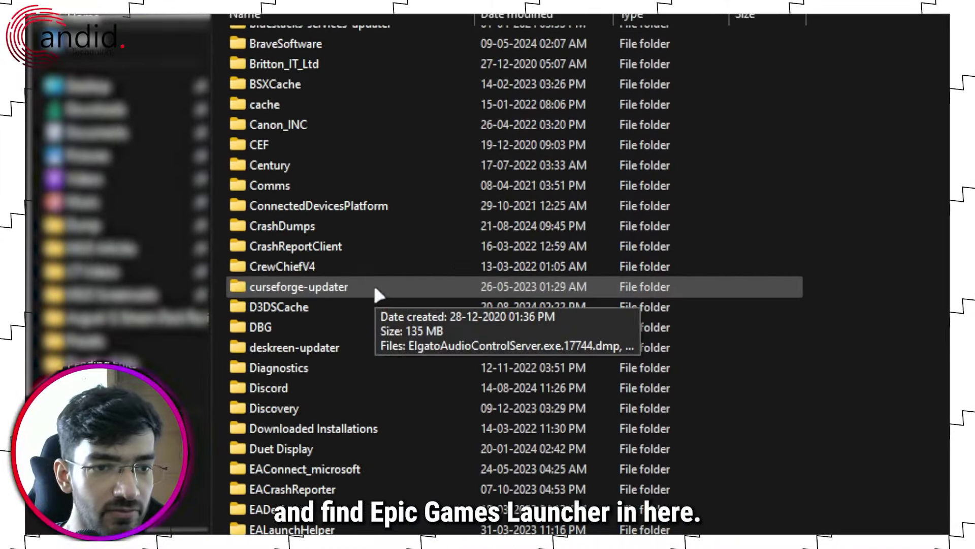
scroll(371, 282, "down", 2)
scroll(369, 233, "up", 1)
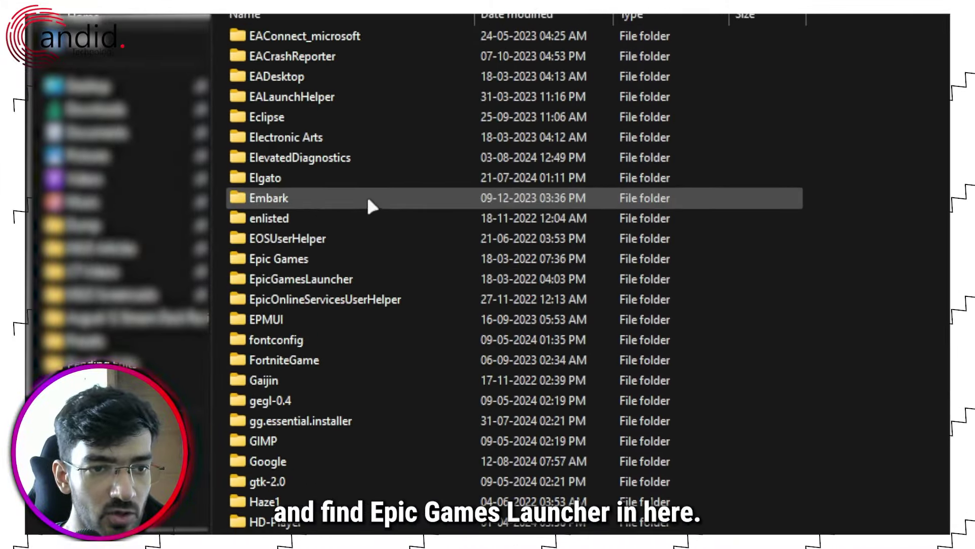
double_click(357, 280)
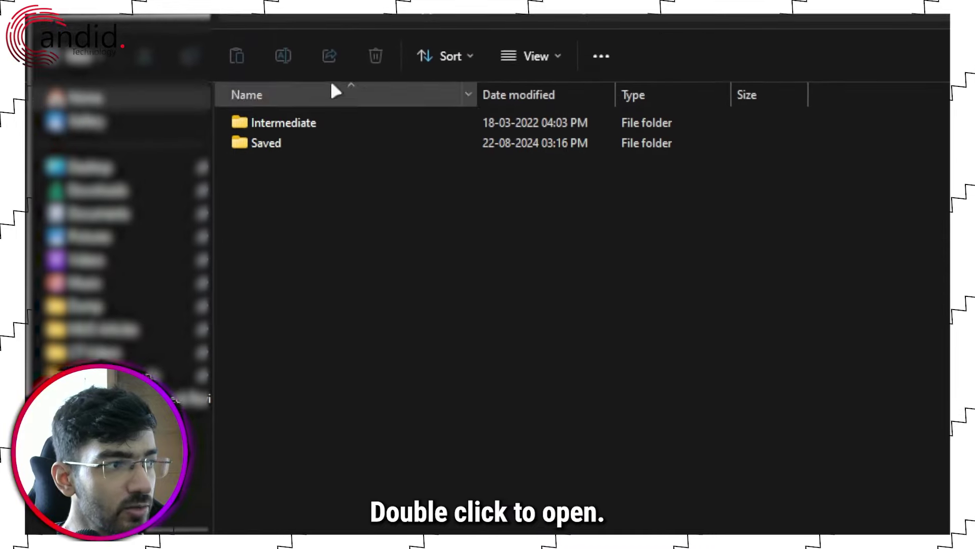
double_click(333, 206)
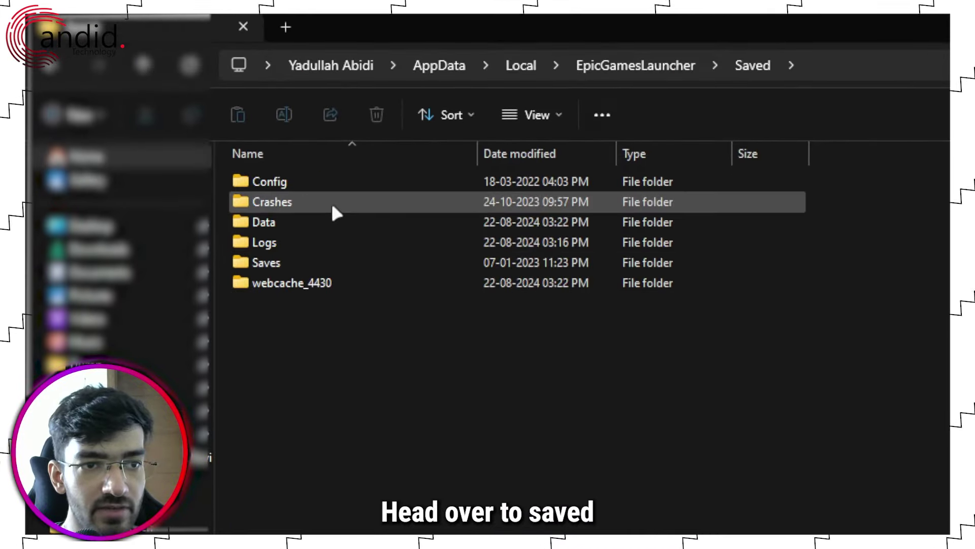
left_click(320, 286)
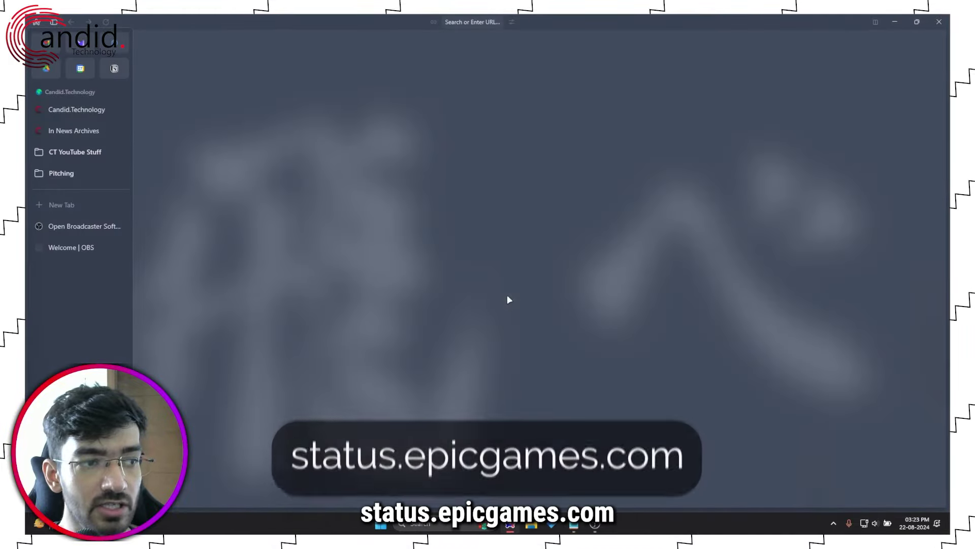
Step: Load status.epicgames.com in a new tab of the web browser
key("ctrl+t")
type("status.epicgames.com")
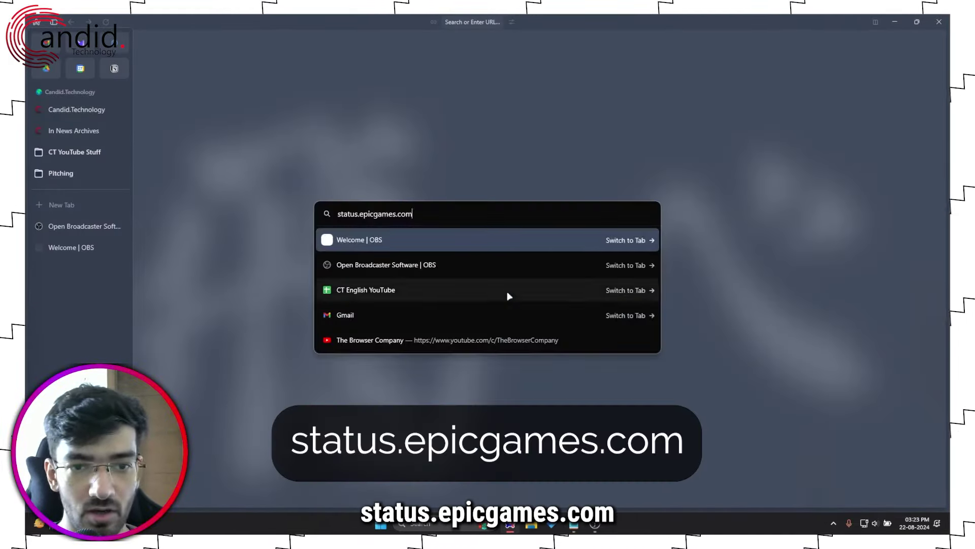
key("Return")
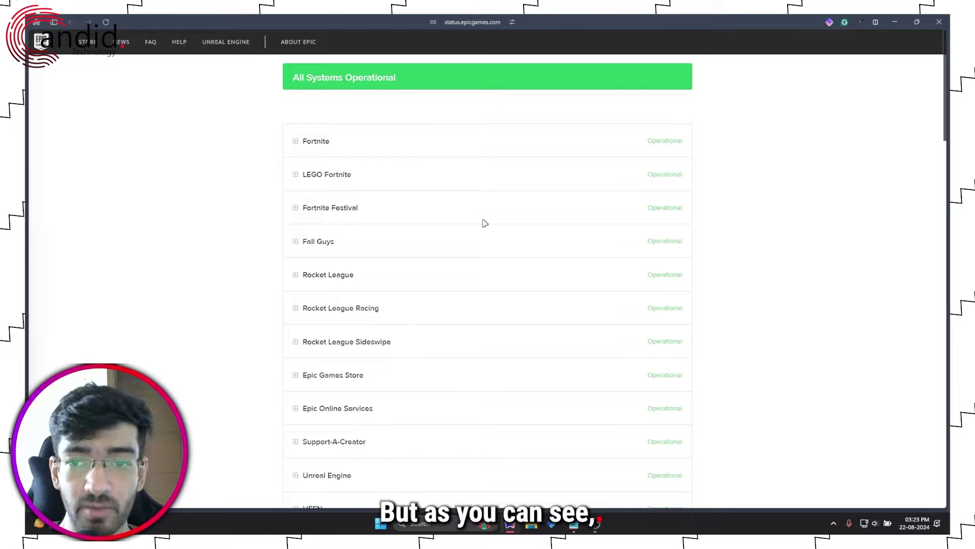
Step: Review the status of all listed Epic services and the Past Incidents section
scroll(484, 225, "down", 7)
scroll(530, 273, "down", 1)
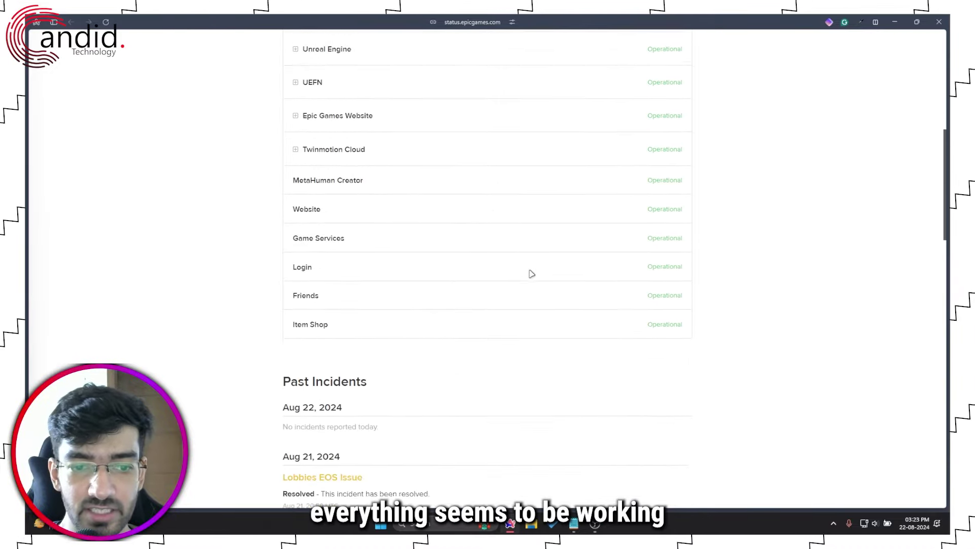
scroll(530, 273, "up", 1)
scroll(531, 275, "down", 1)
scroll(532, 274, "down", 2)
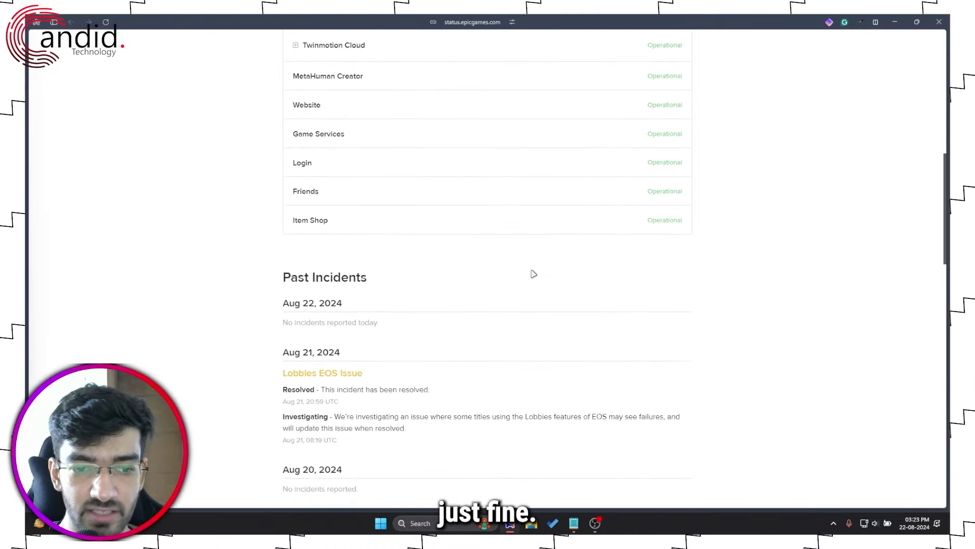
scroll(573, 379, "up", 8)
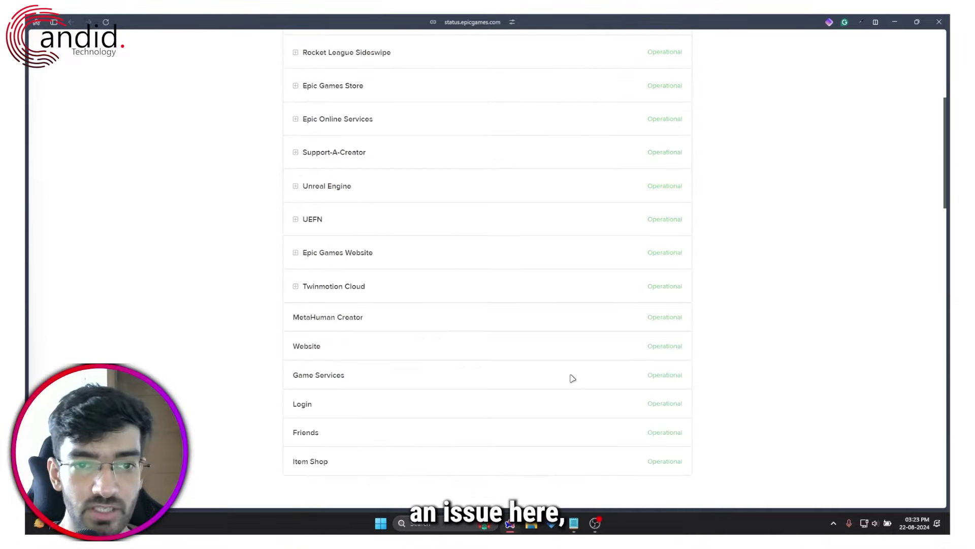
scroll(355, 133, "up", 2)
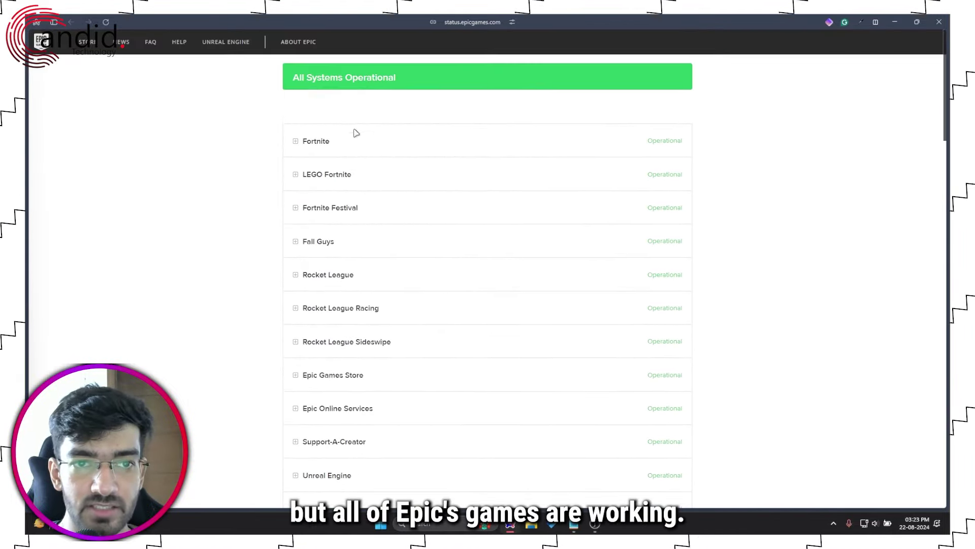
Step: Expand Epic Games Store and Epic Online Services and check the status of their individual components
scroll(394, 276, "down", 3)
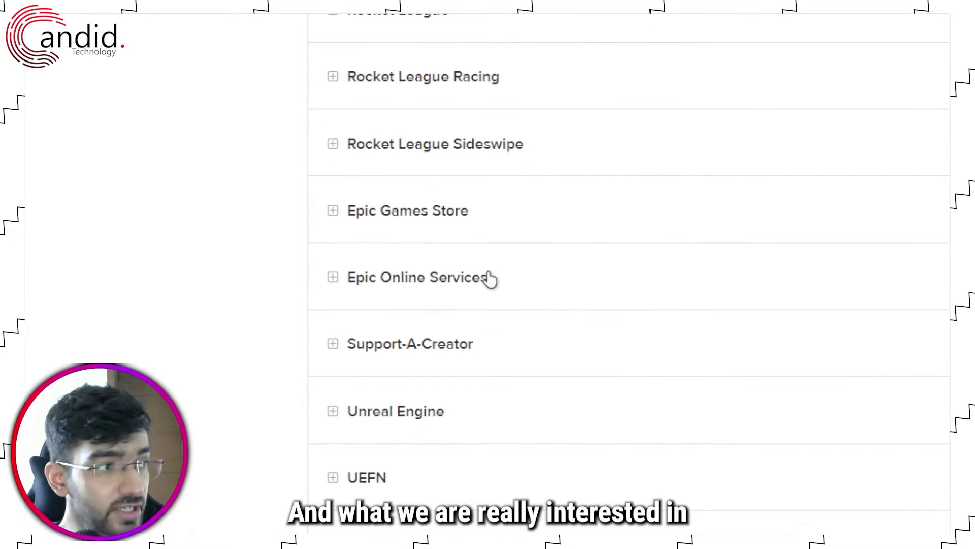
left_click(333, 210)
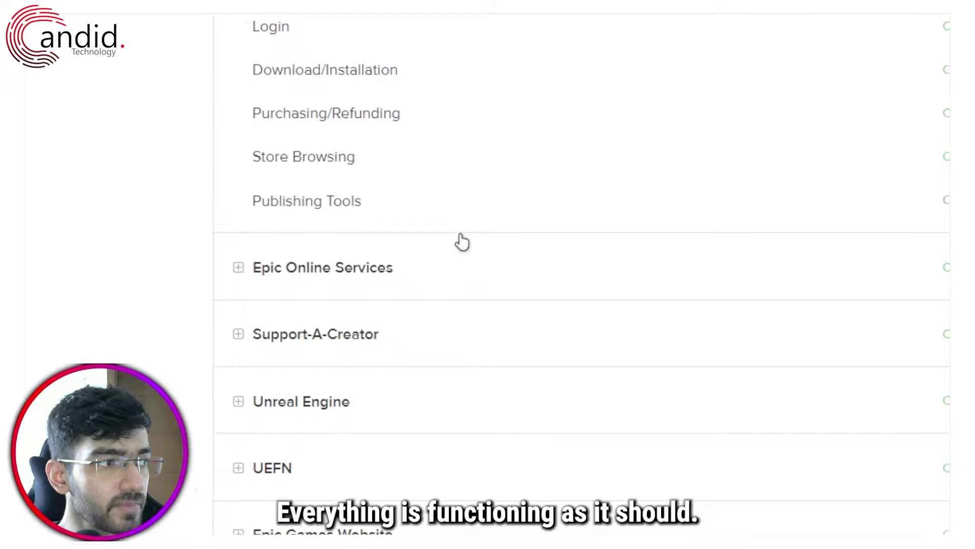
left_click(360, 268)
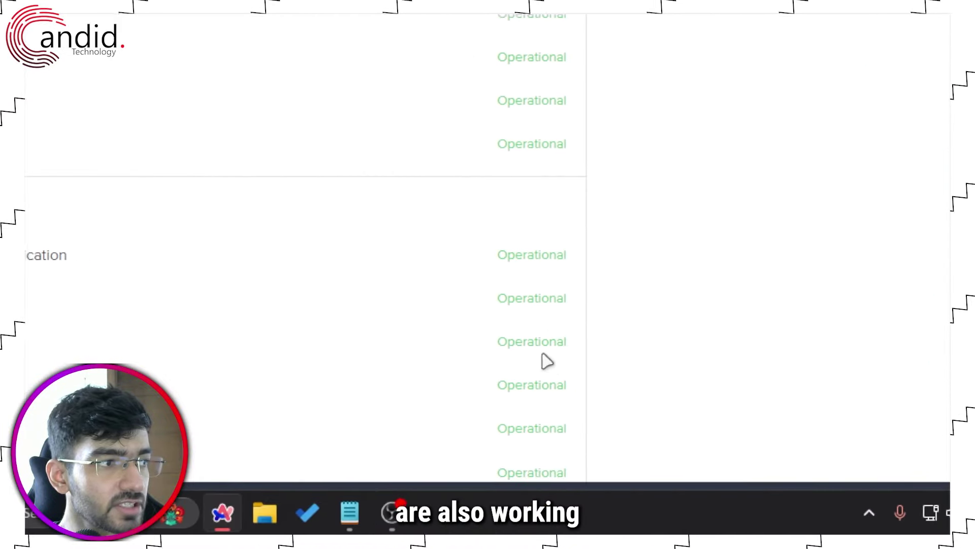
scroll(423, 346, "down", 5)
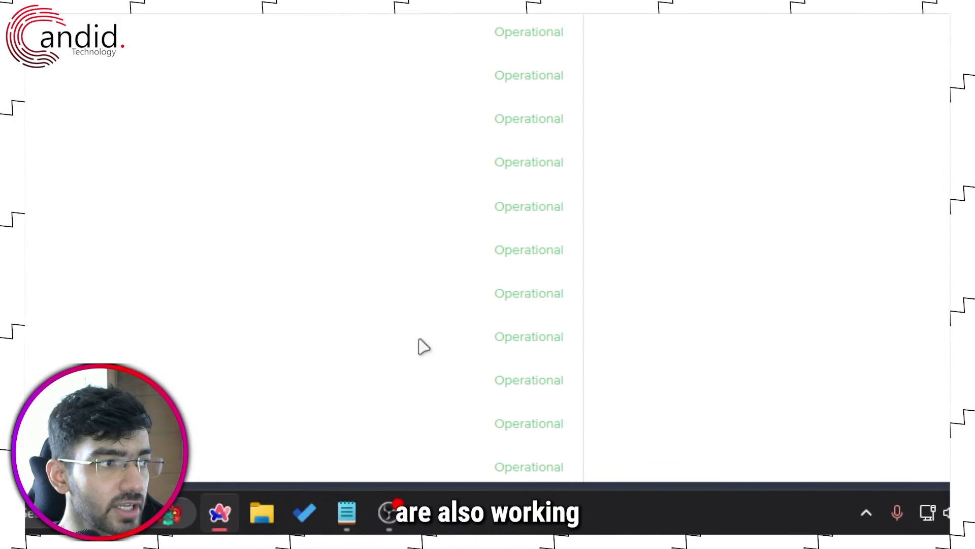
scroll(369, 161, "down", 5)
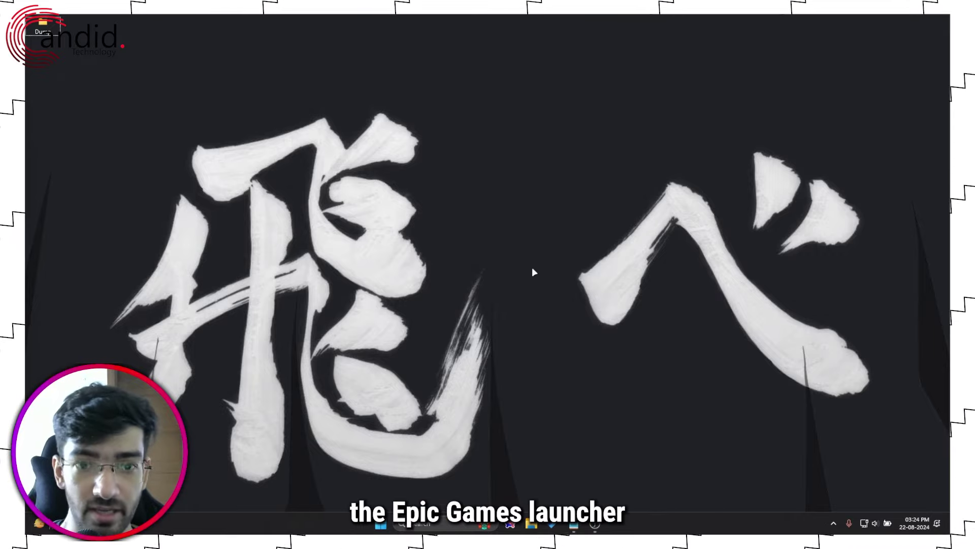
Step: Open the Installed apps page of Windows Settings
left_click_drag(471, 165, 622, 327)
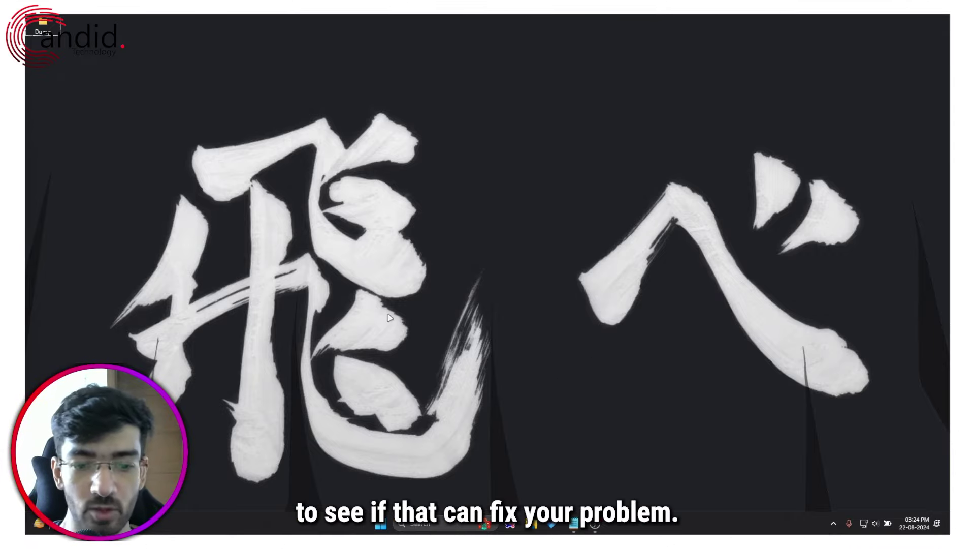
right_click(378, 526)
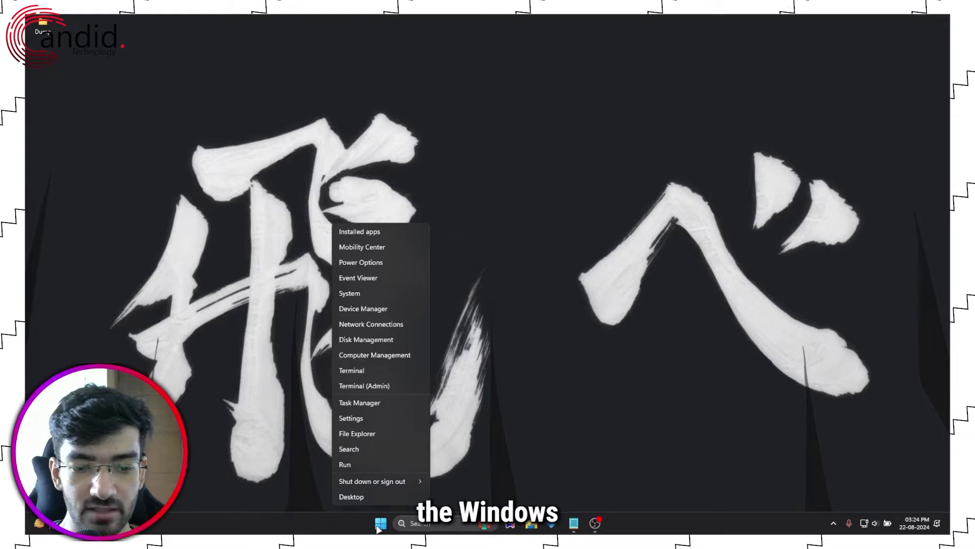
left_click(396, 235)
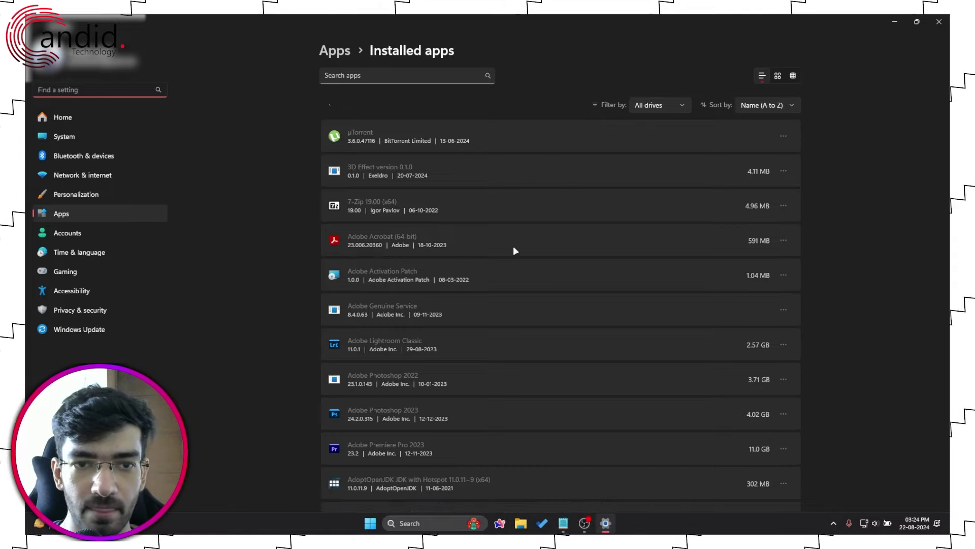
Step: Search the installed apps for "epic games" and start uninstalling the 203 MB entry
left_click(407, 75)
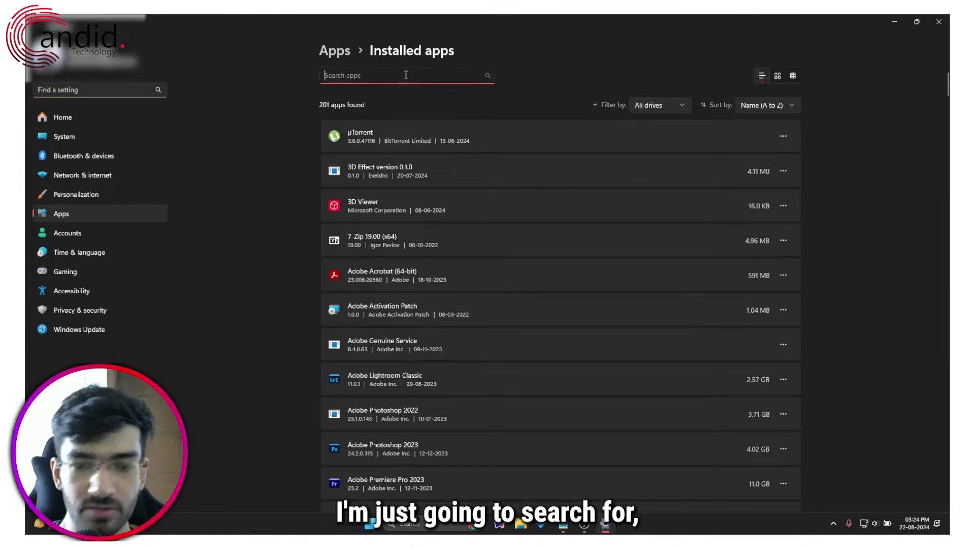
type("epic games")
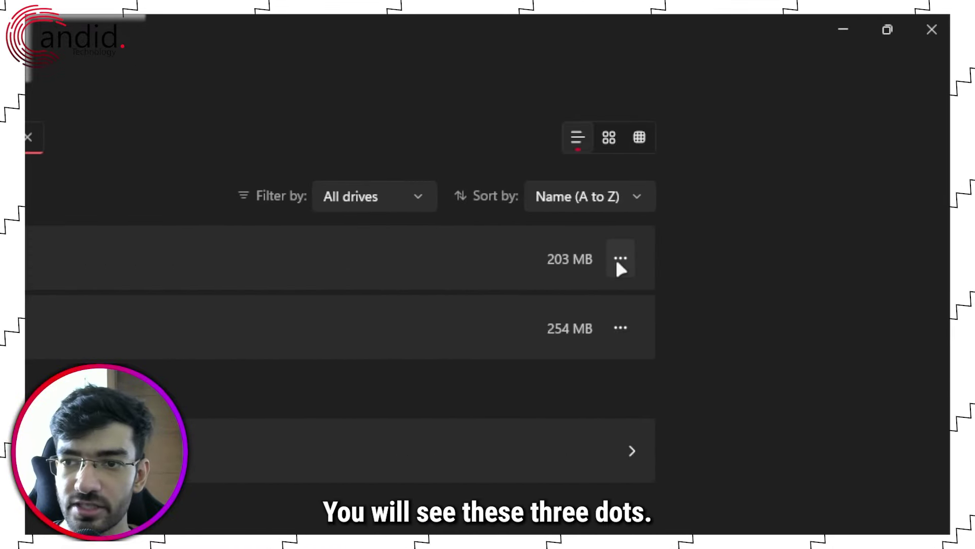
left_click(617, 261)
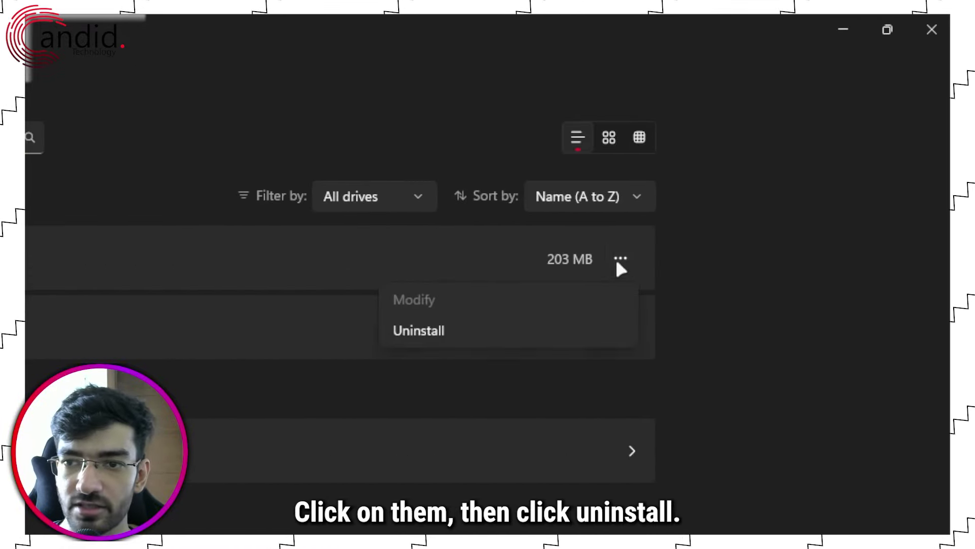
left_click(499, 340)
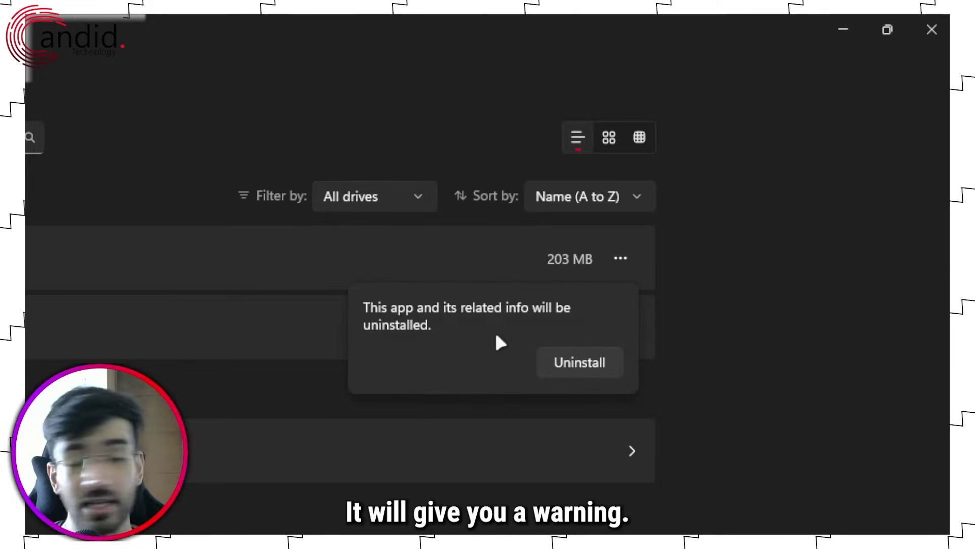